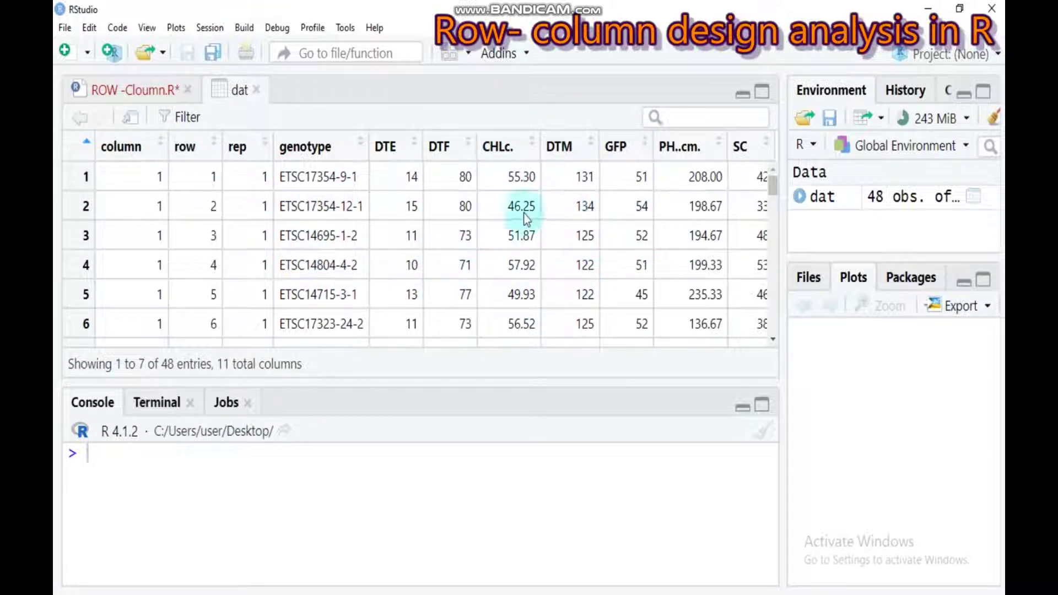
Run str(dat) from the ROW -Cloumn.R script and inspect the variable types in the enlarged console output.
left_click(150, 89)
left_click(187, 257)
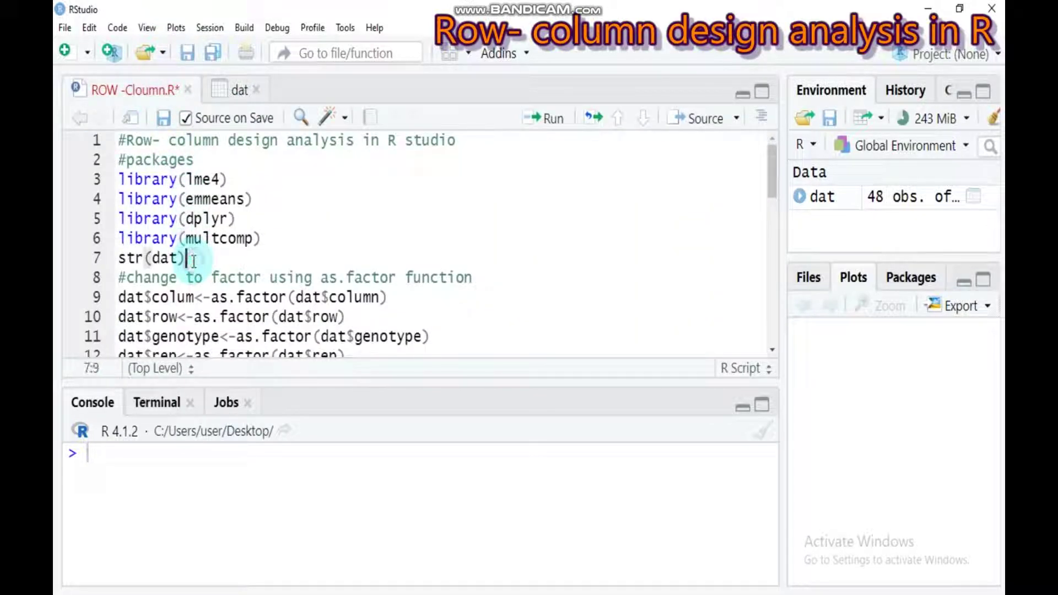
left_click(558, 129)
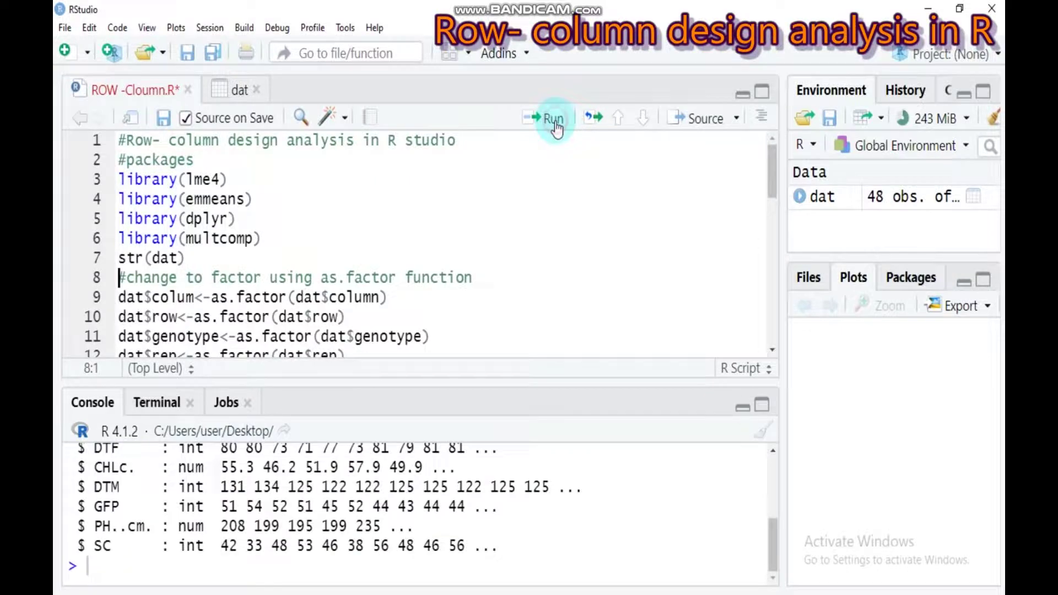
left_click(761, 409)
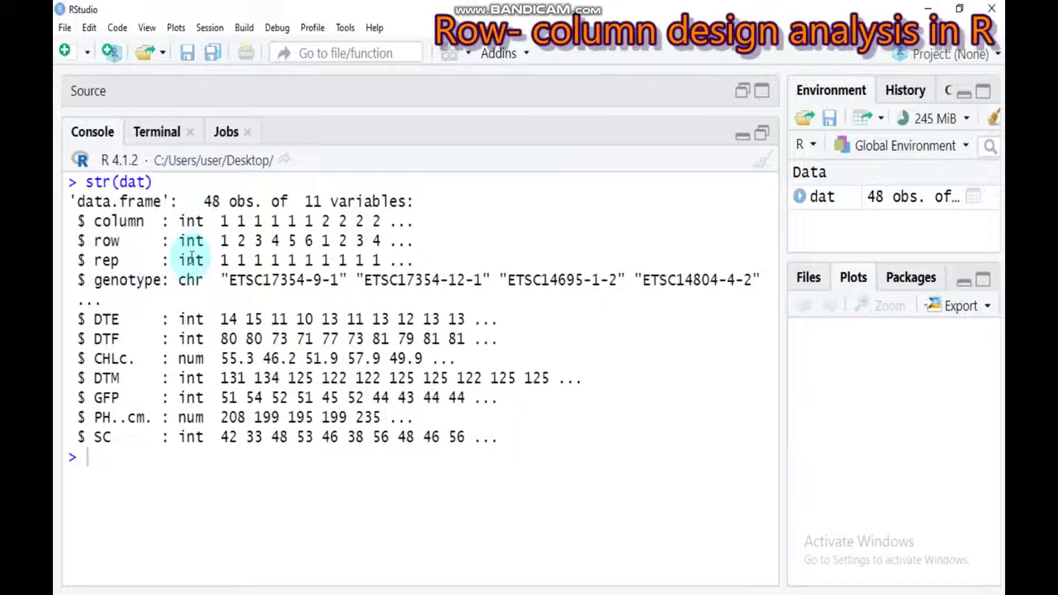
left_click(762, 134)
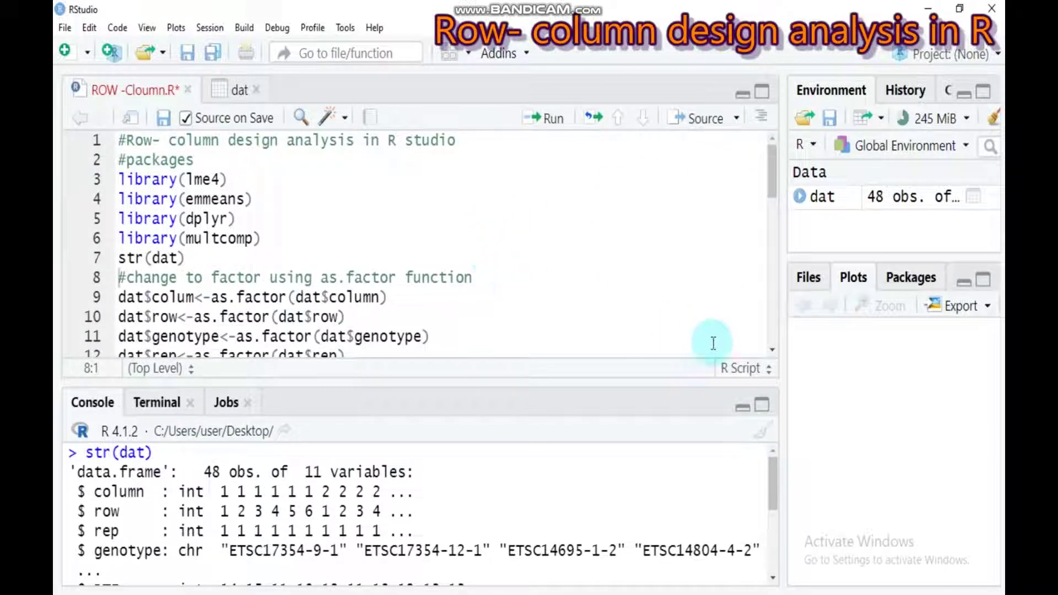
Correct the misspelled variable dat$colum to dat$column in the first as.factor line of the script.
left_click(772, 353)
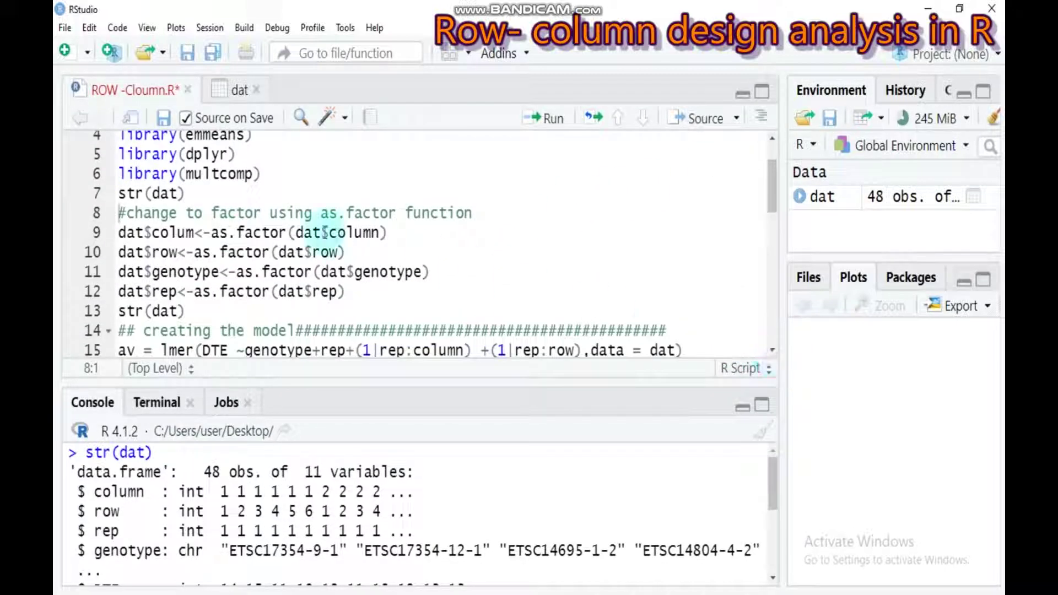
left_click(195, 236)
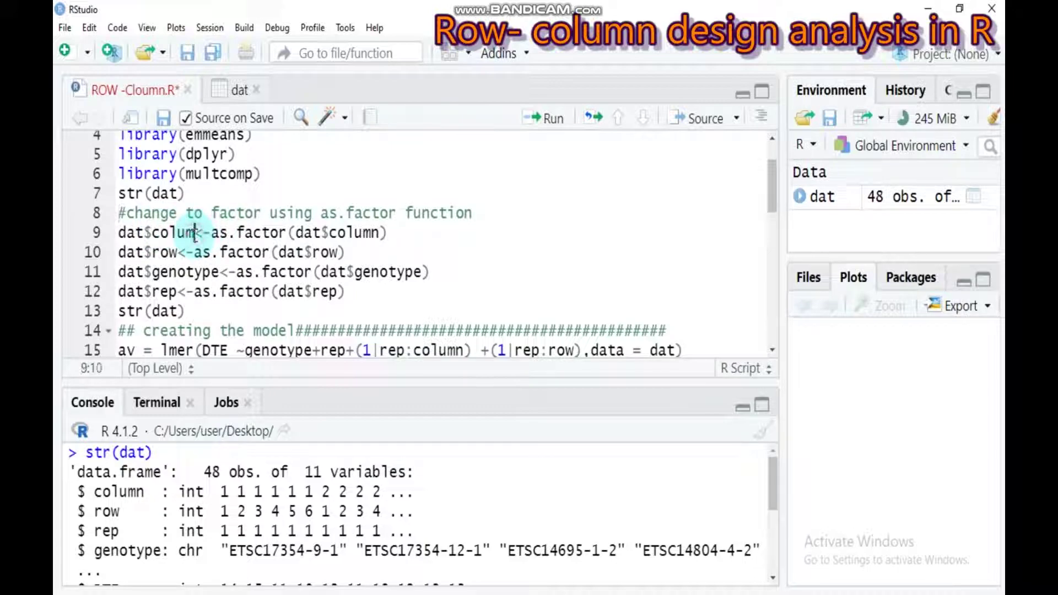
type("n")
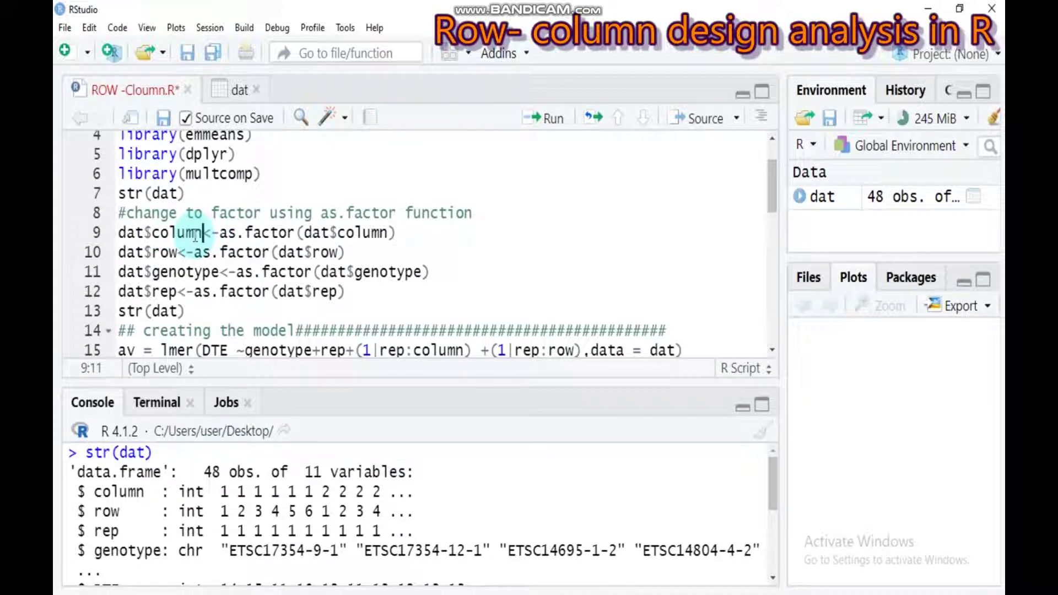
Run the as.factor lines to convert column, row, genotype and rep in dat to factors.
left_click(404, 232)
left_click(551, 119)
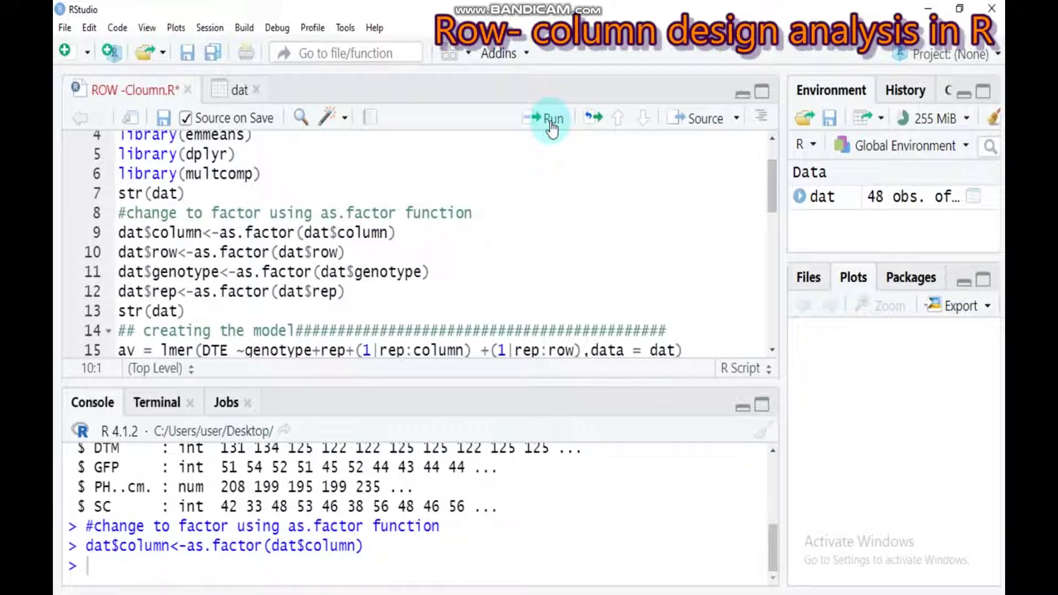
left_click(551, 119)
left_click(551, 119)
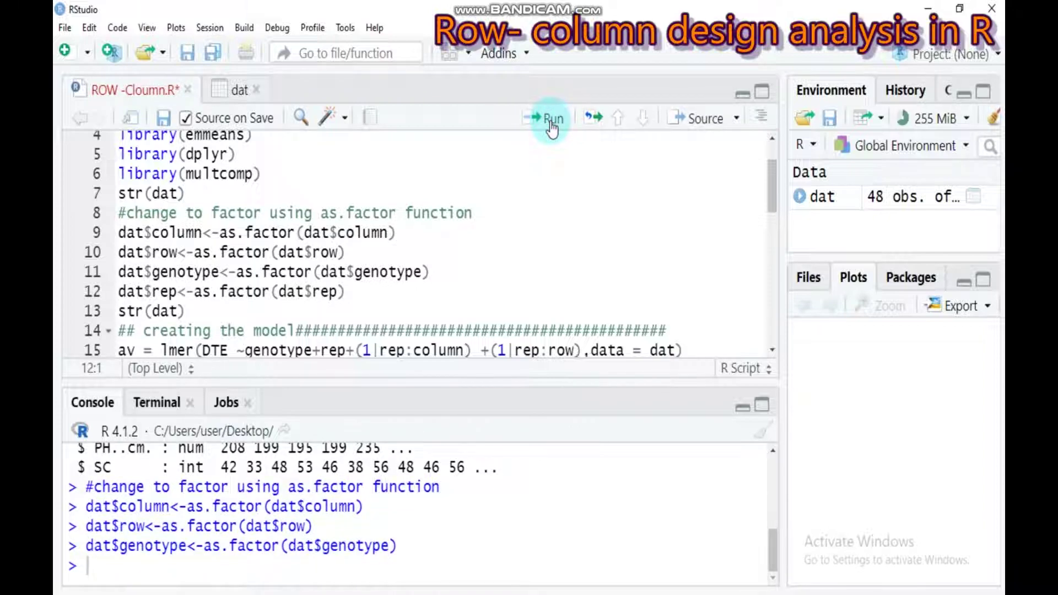
left_click(551, 119)
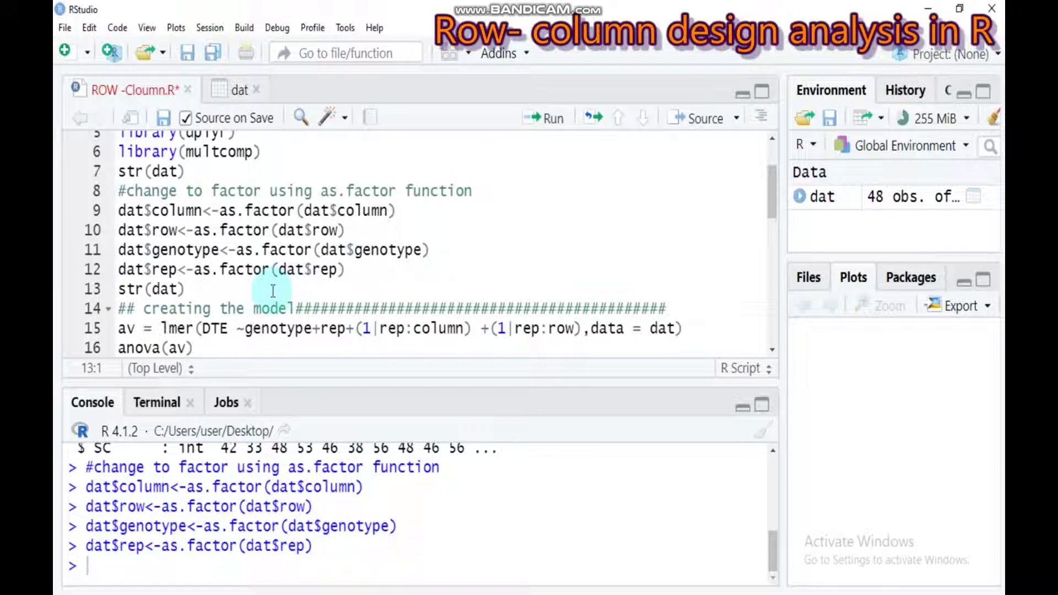
Rerun str(dat) below the factor conversions and check the variable types in the enlarged console output.
left_click(218, 285)
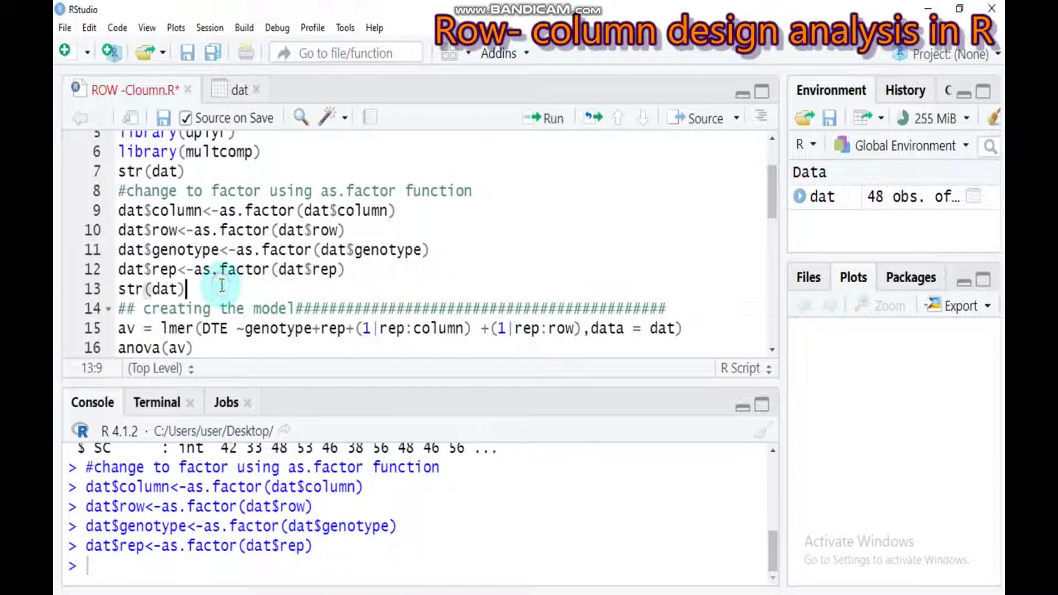
left_click(549, 119)
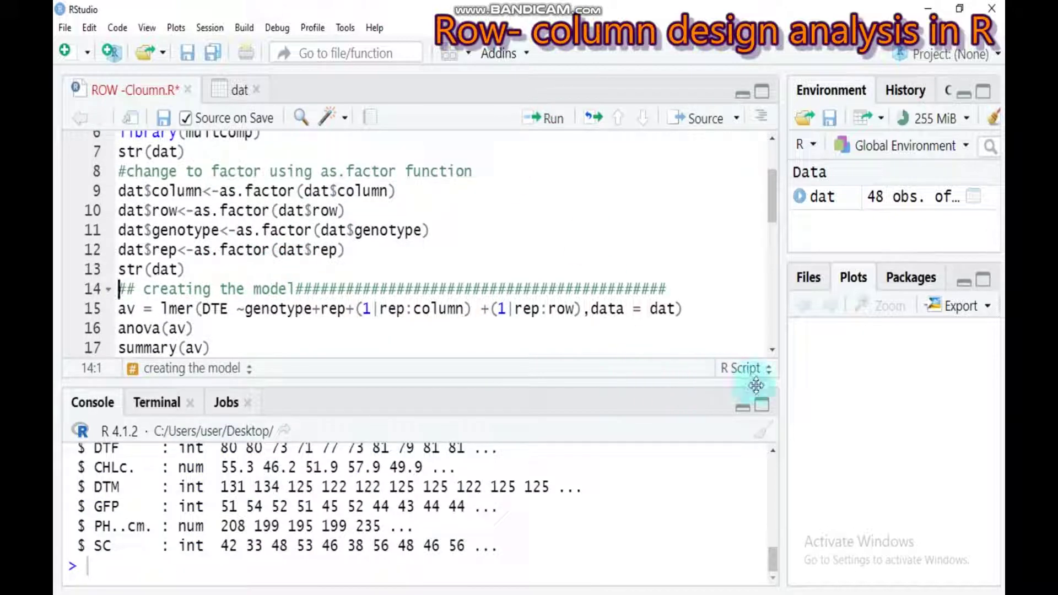
left_click(761, 405)
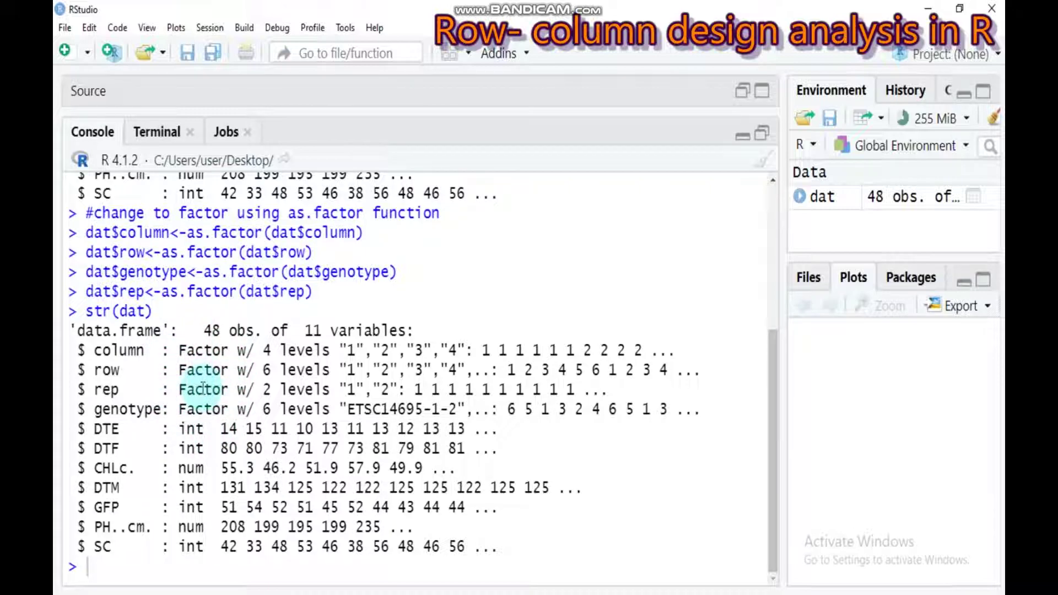
left_click(762, 135)
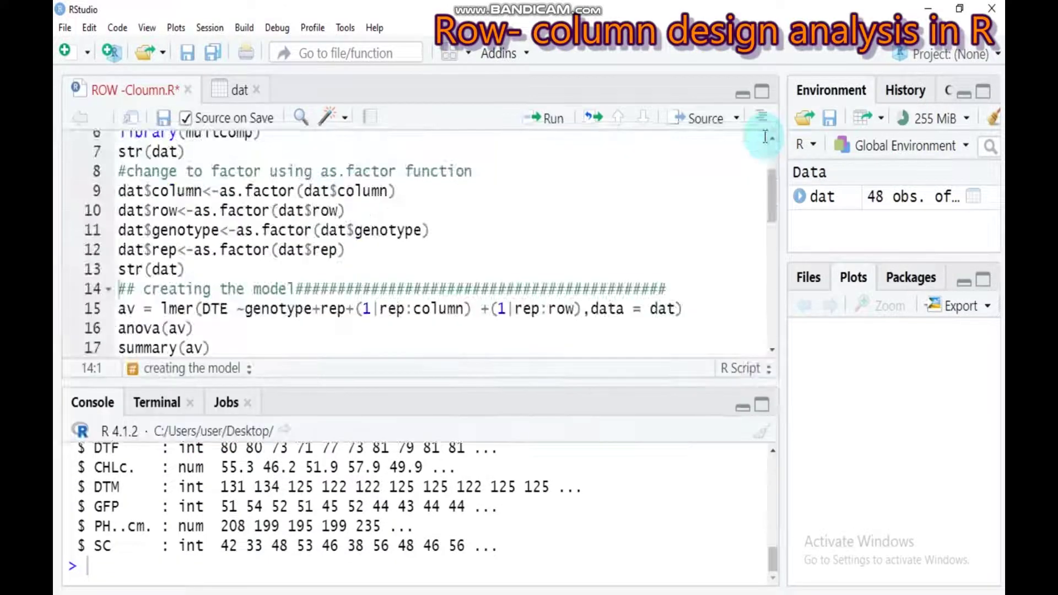
Fit the mixed model av by running the lmer line for DTE with genotype, rep, (1|rep:column) and (1|rep:row).
left_click(773, 352)
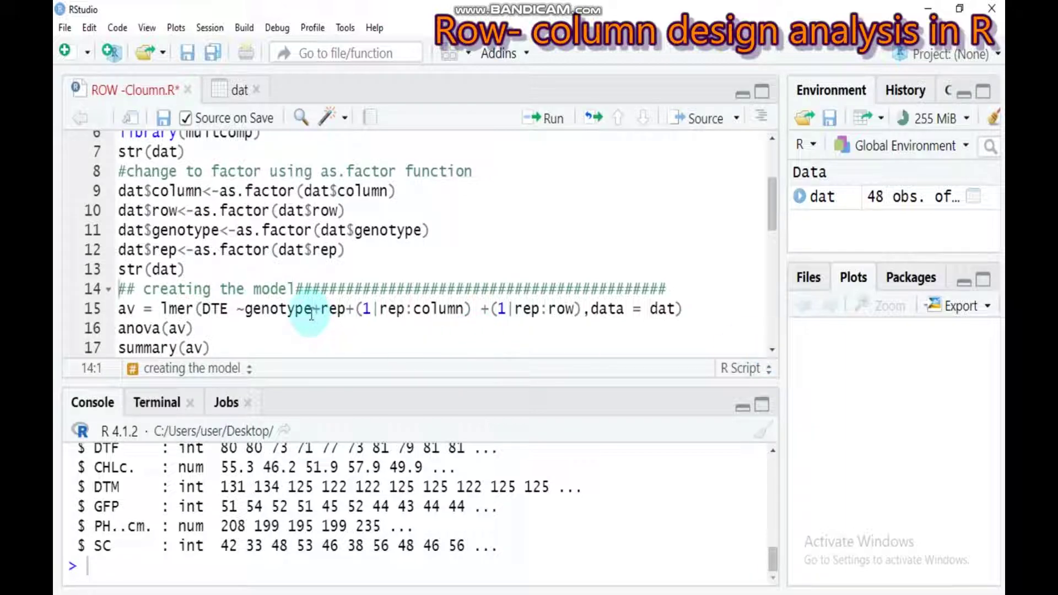
left_click(505, 326)
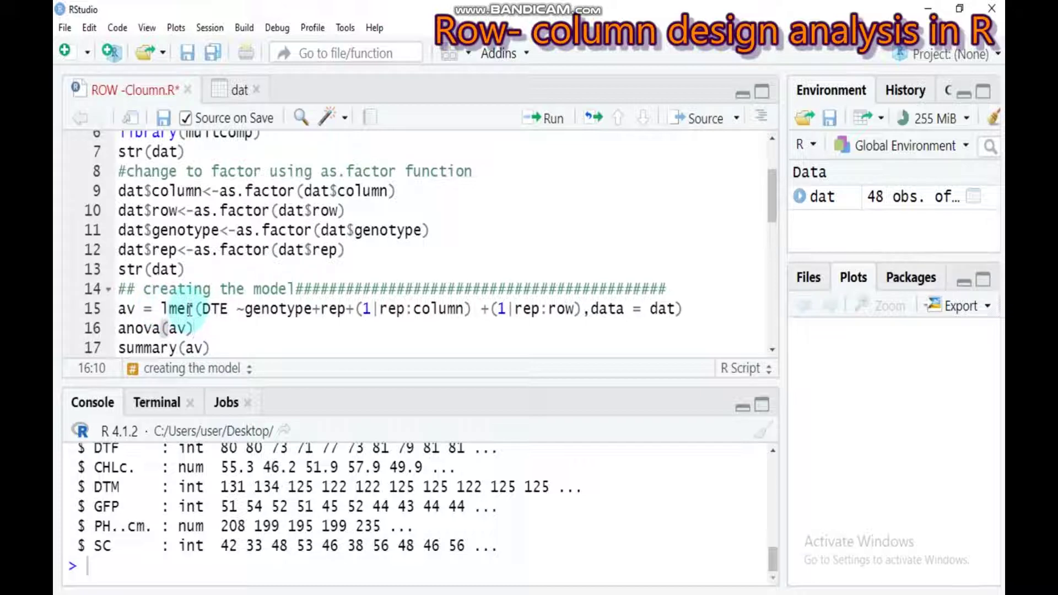
mouse_move(189, 310)
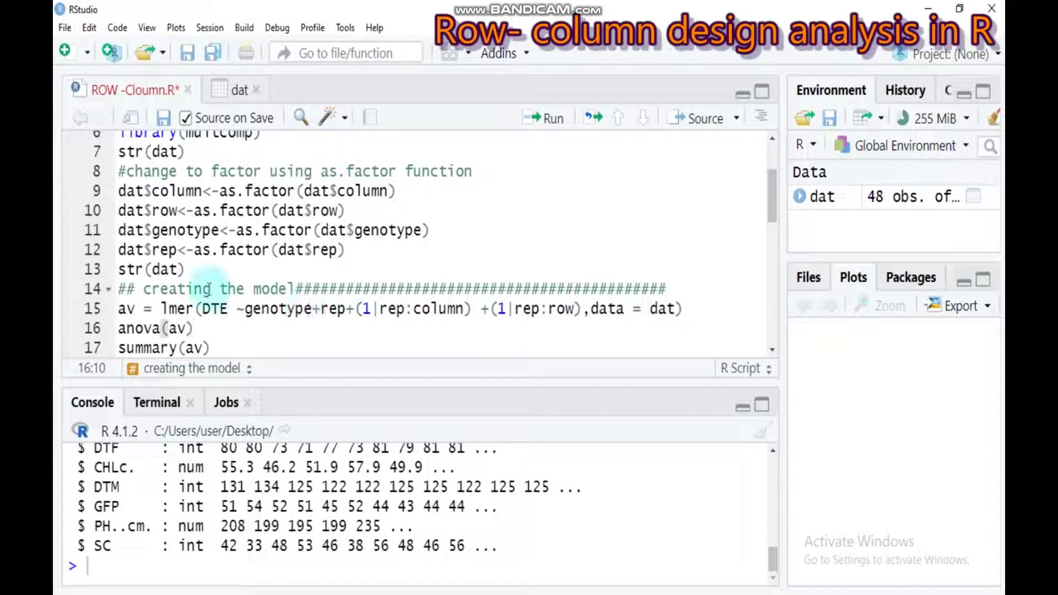
left_click(685, 308)
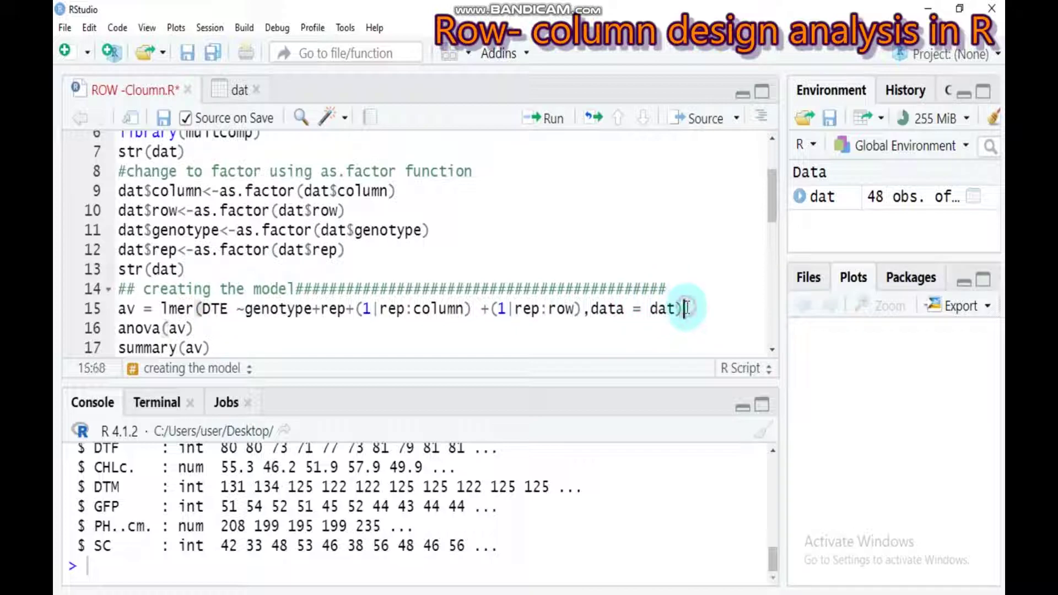
left_click(551, 119)
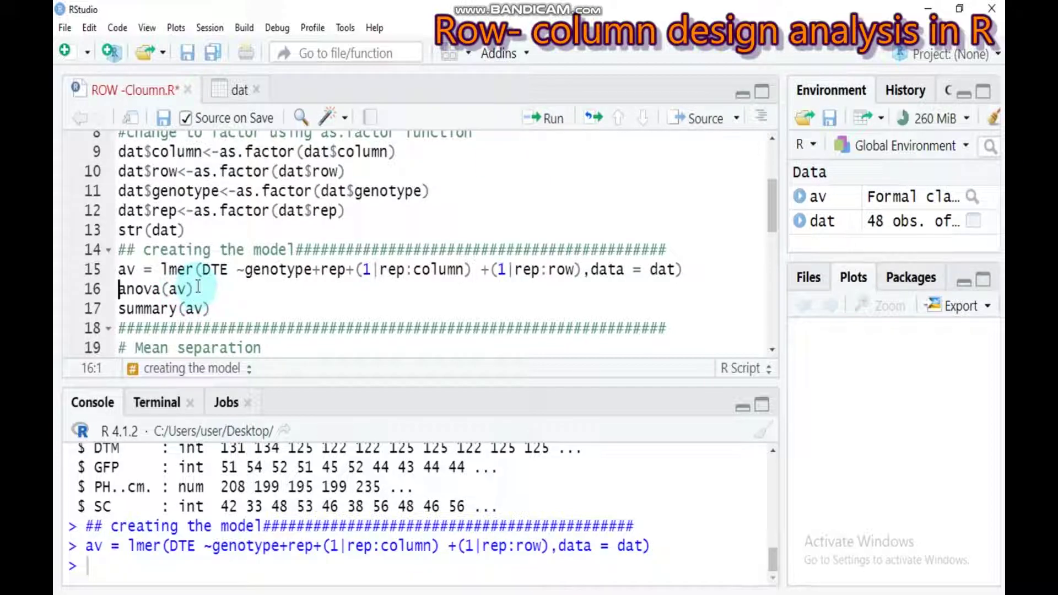
Run anova(av) and review the analysis of variance table in the enlarged console.
left_click(554, 120)
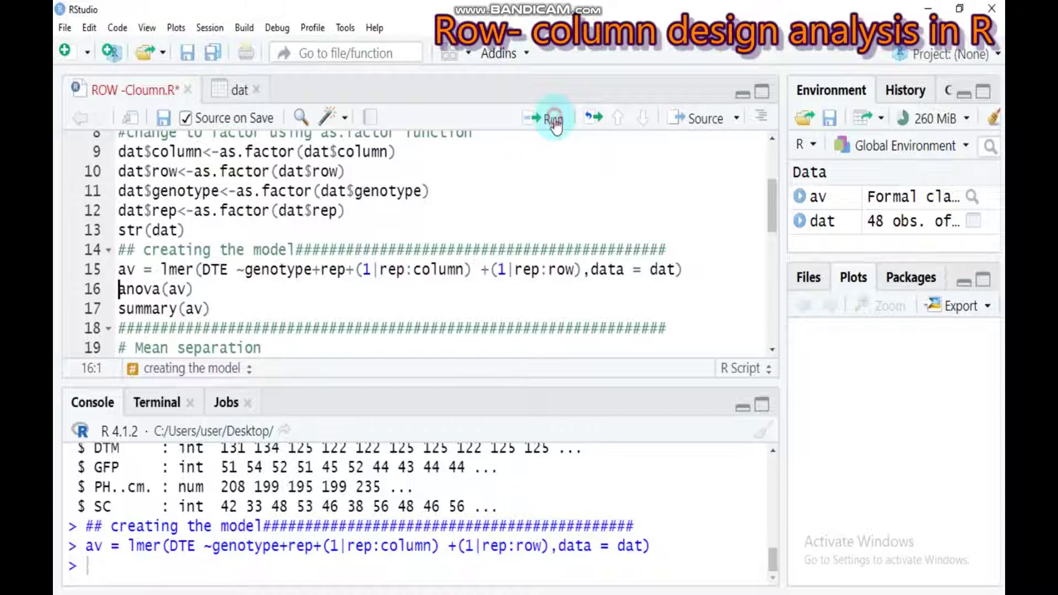
left_click(762, 406)
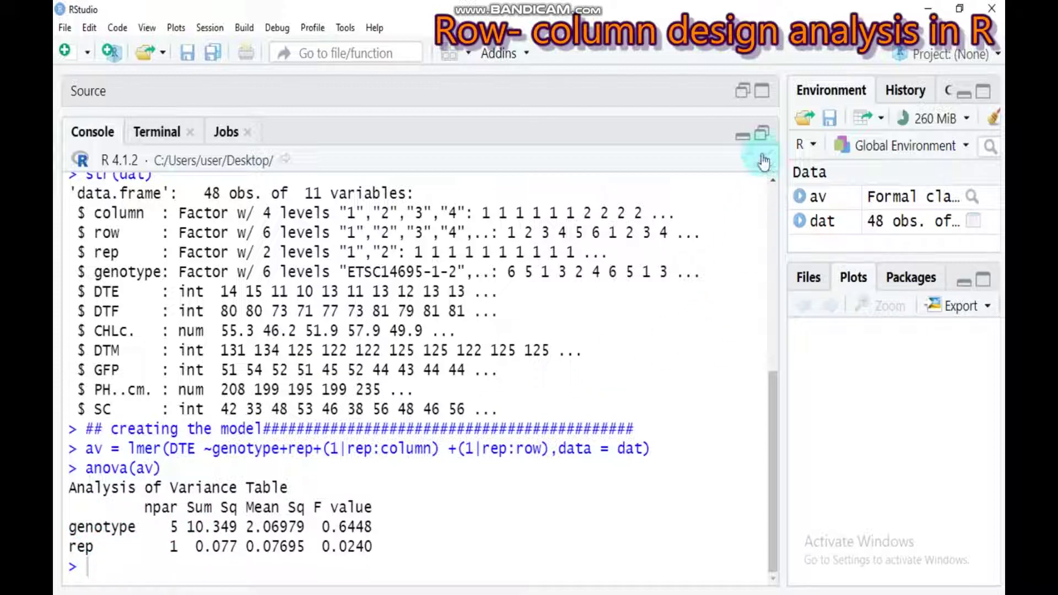
left_click(762, 136)
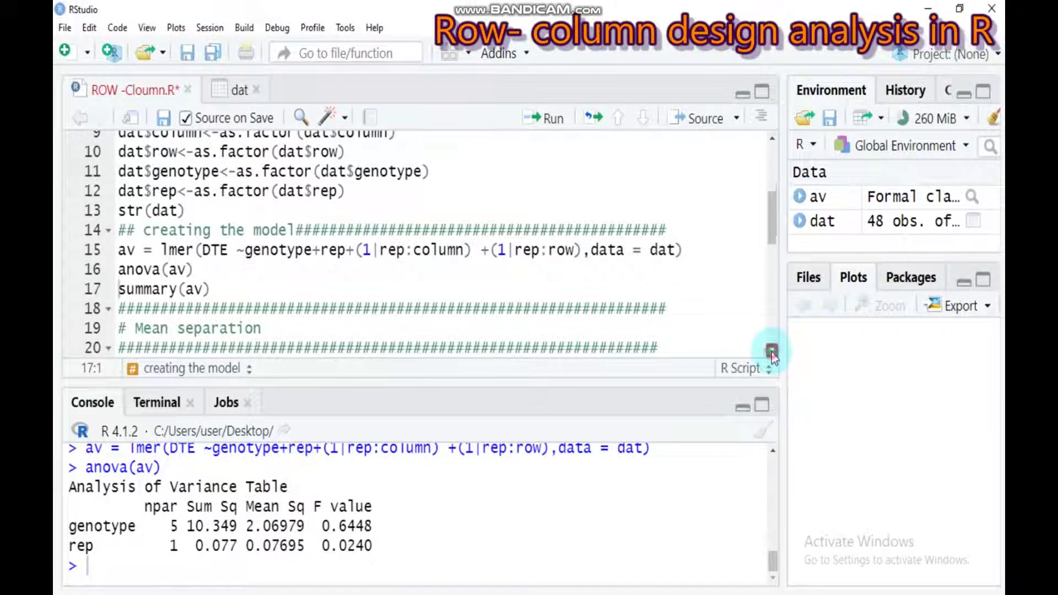
Run summary(av) and review the model output in the enlarged console, from the fixed effects back up to the formula.
left_click(223, 290)
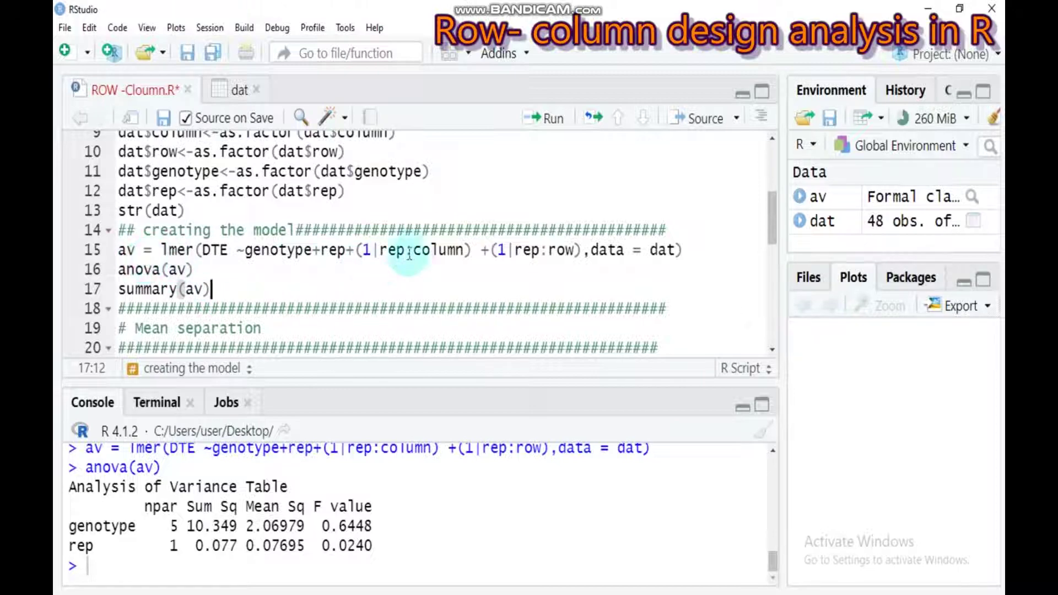
left_click(546, 118)
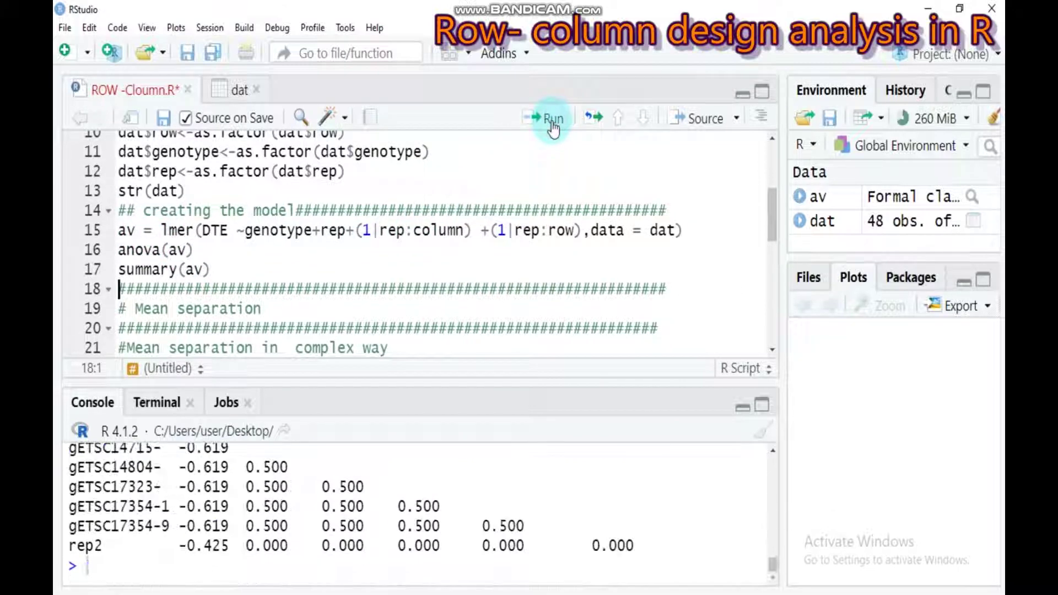
left_click(758, 404)
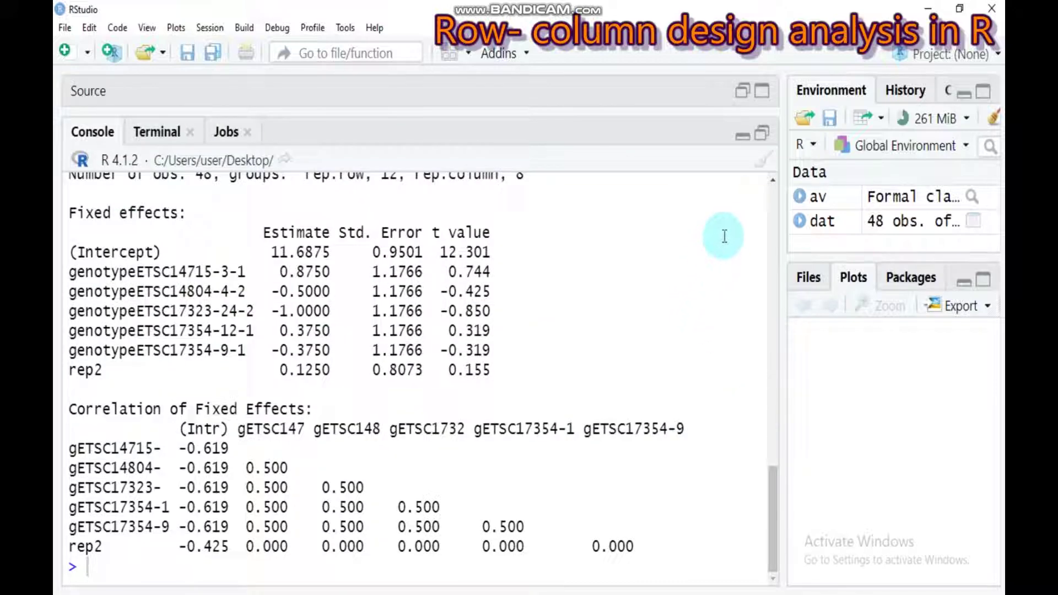
left_click(771, 175)
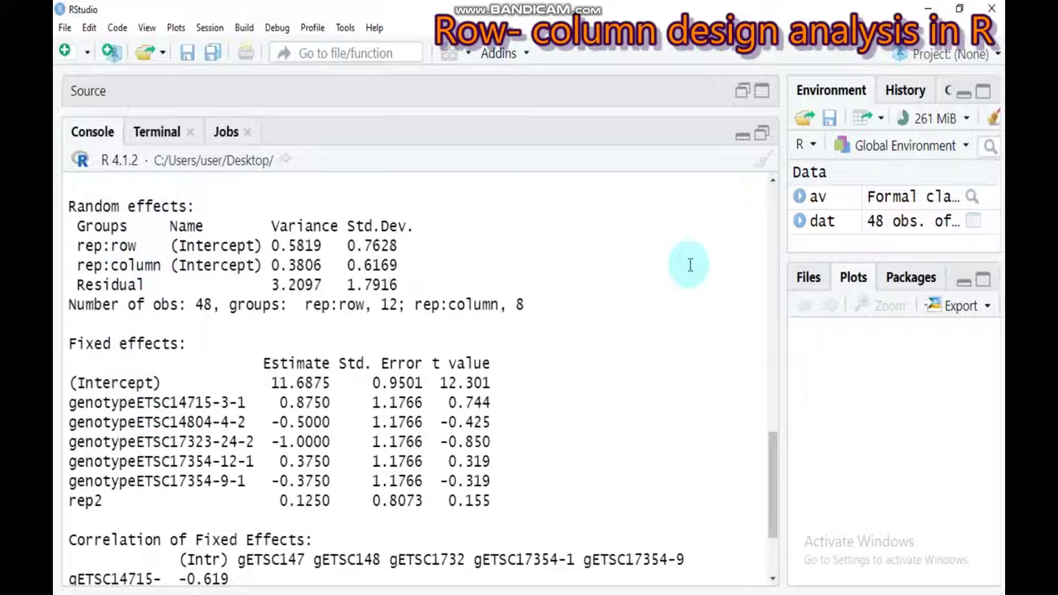
left_click(772, 181)
left_click(772, 181)
left_click(772, 182)
left_click(772, 180)
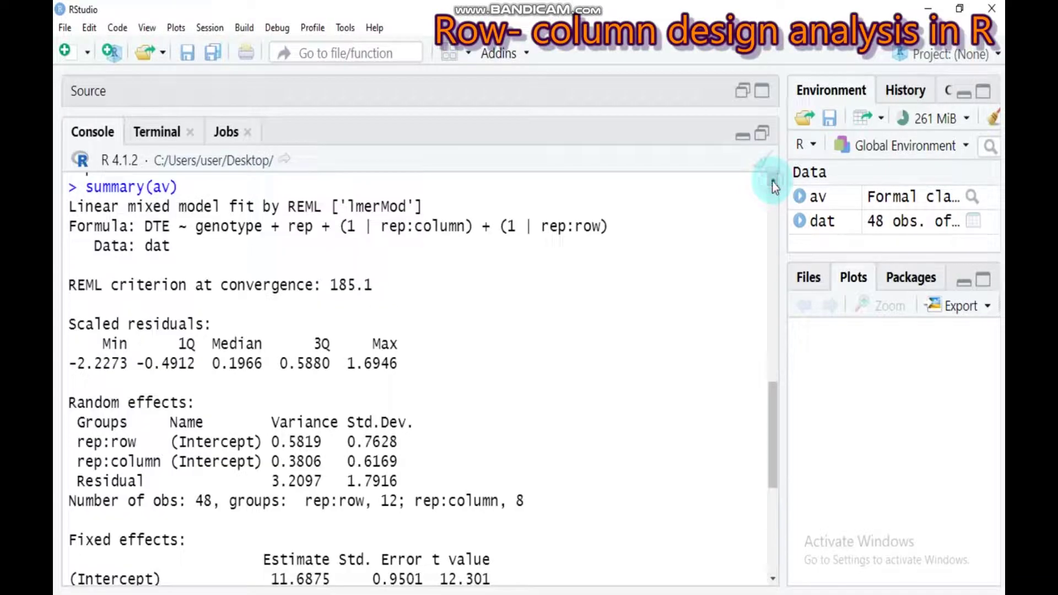
left_click(761, 136)
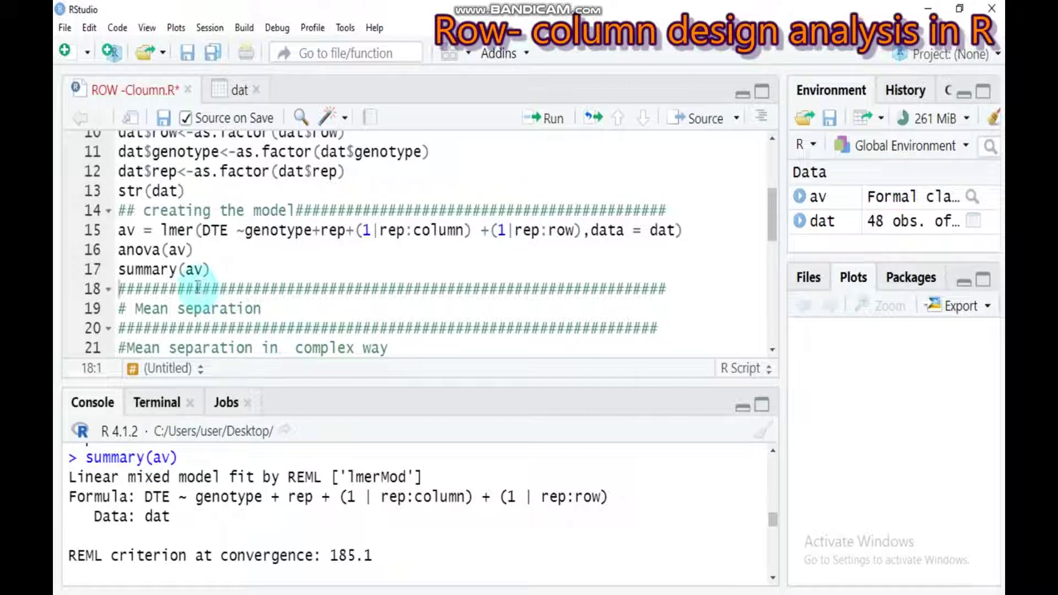
Run the mean_comparisons assignment using emmeans on genotype with kenward-roger and cld with the tukey adjustment.
left_click(772, 356)
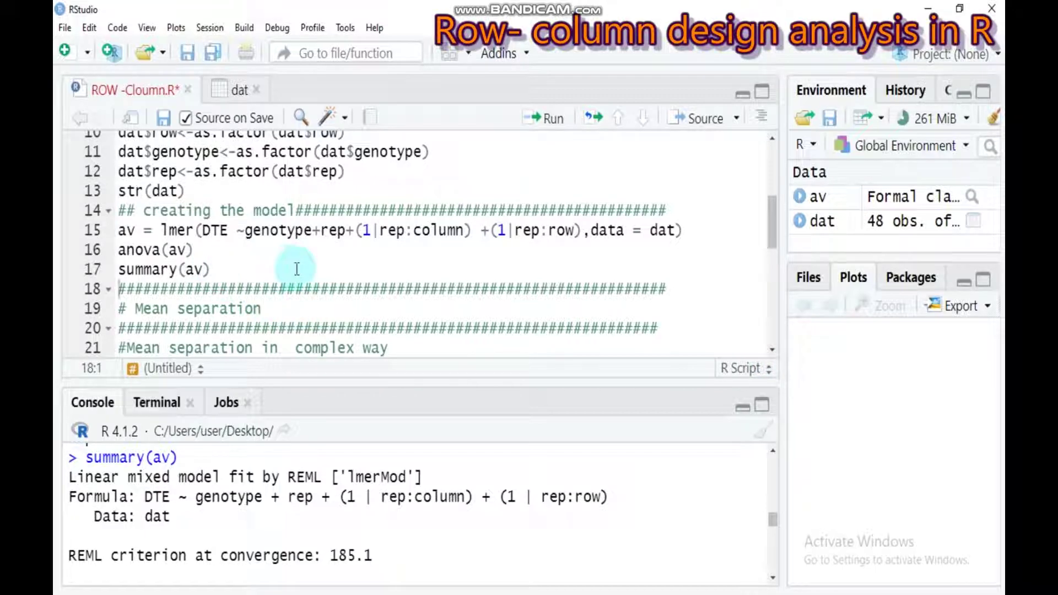
left_click(776, 352)
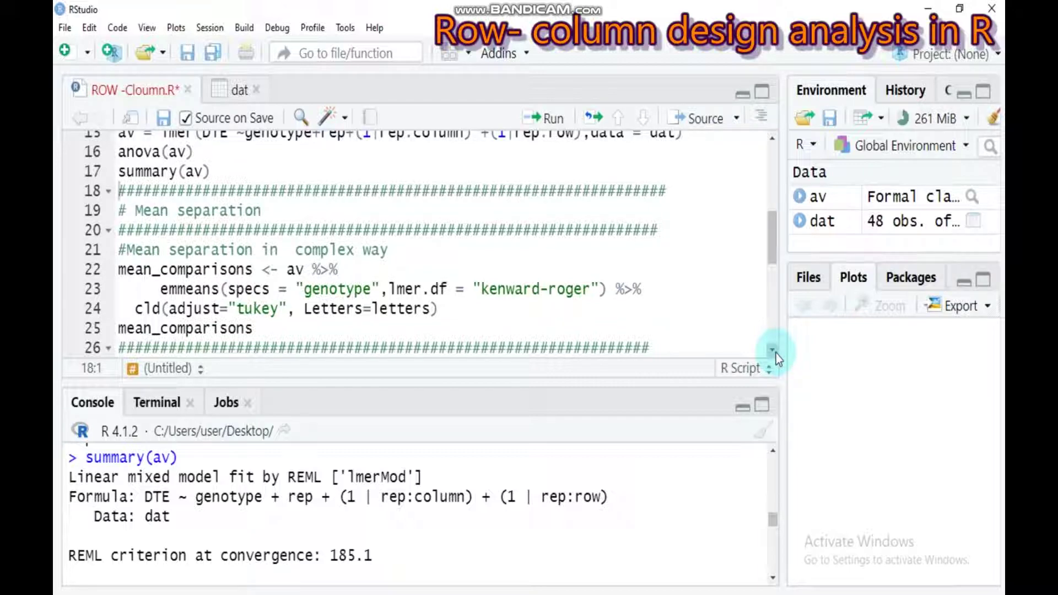
left_click(775, 354)
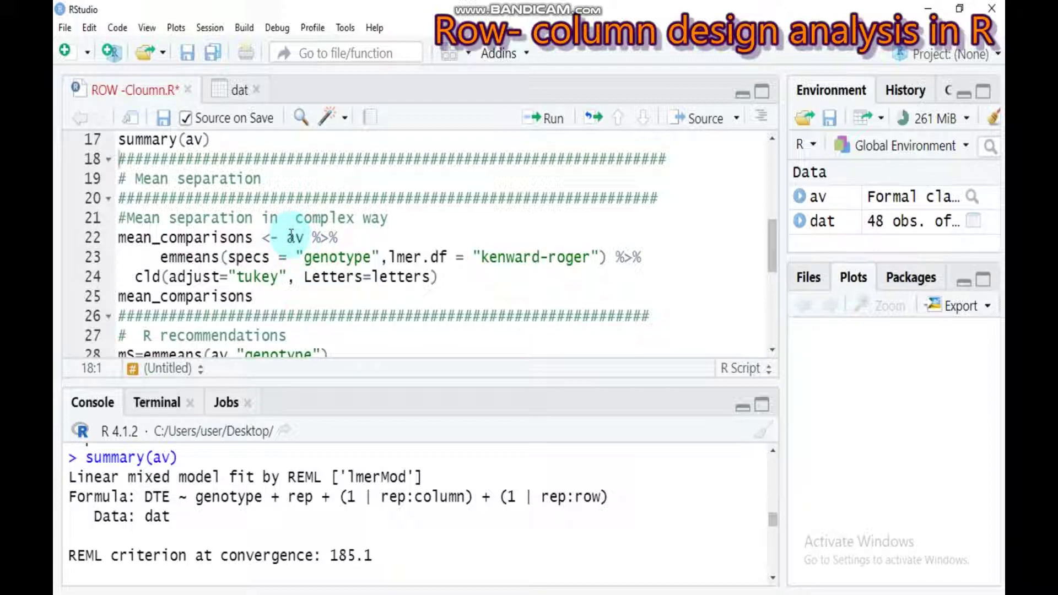
left_click(773, 139)
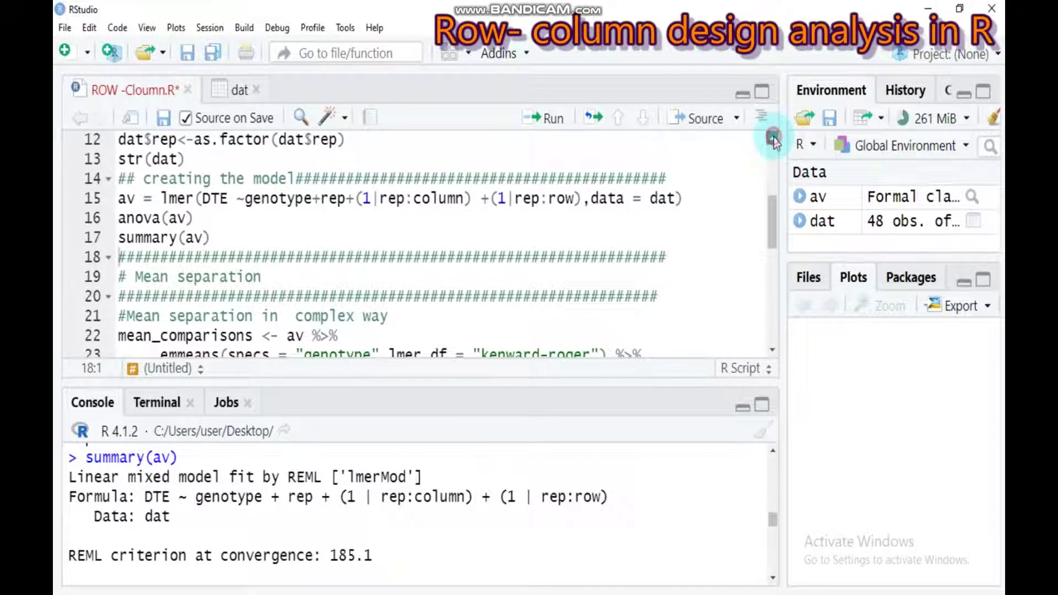
left_click(771, 350)
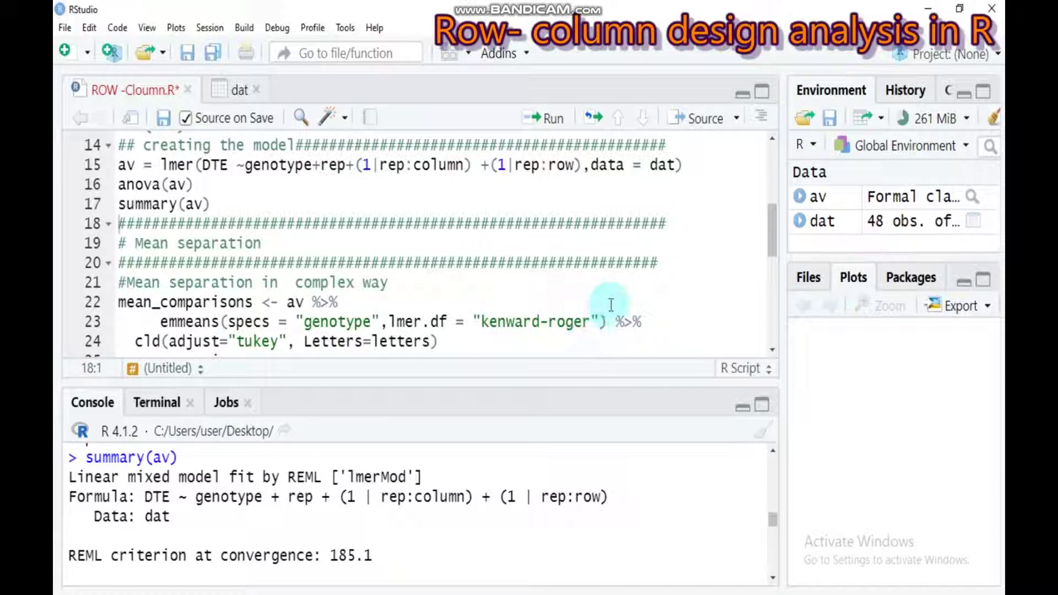
left_click(771, 350)
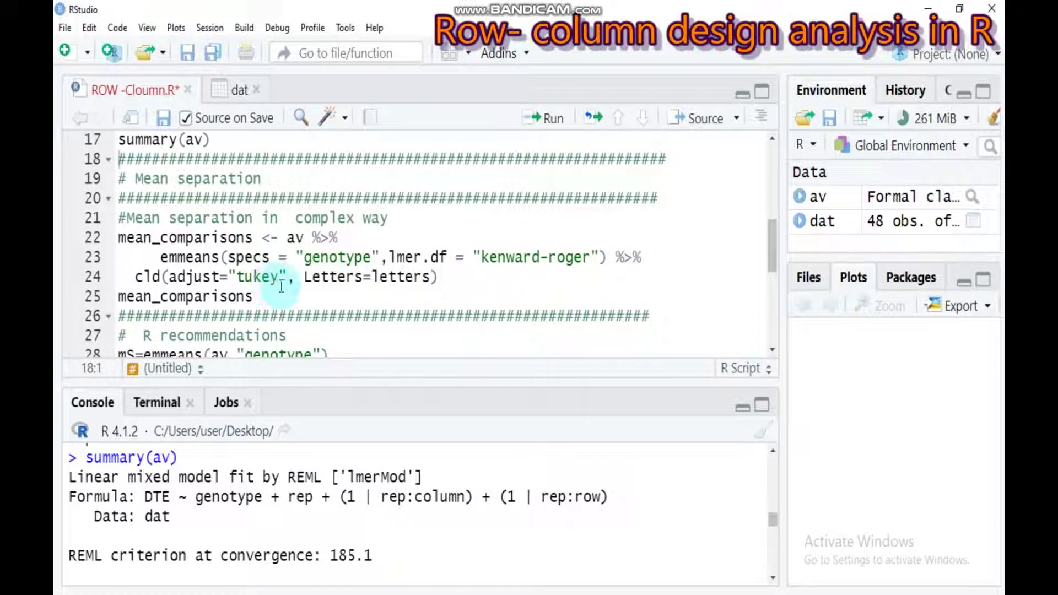
left_click(554, 119)
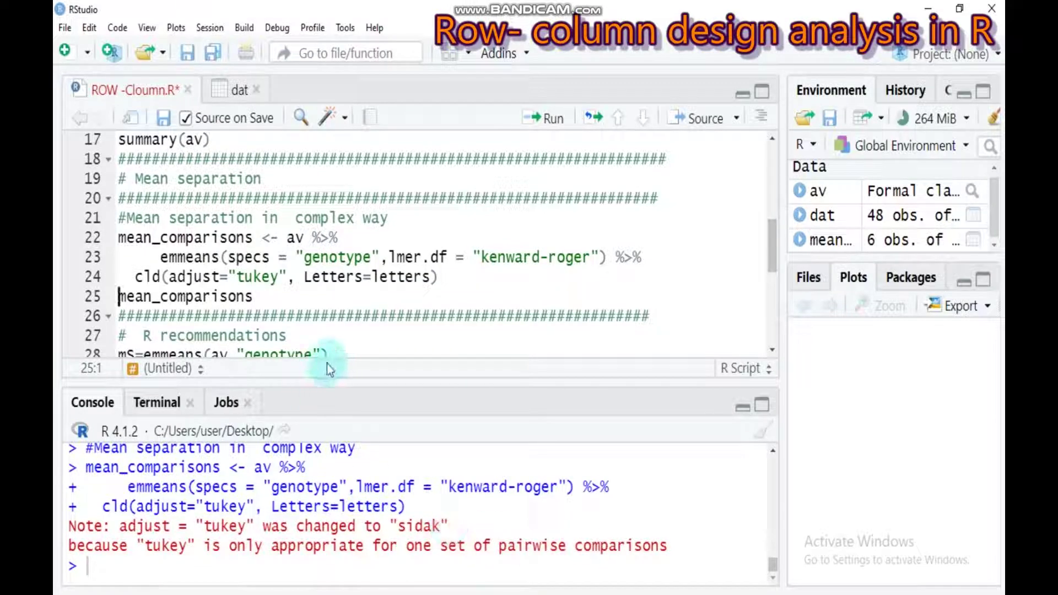
Print mean_comparisons and review the genotype means table and the note on compact letter displays in the enlarged console.
left_click(255, 298)
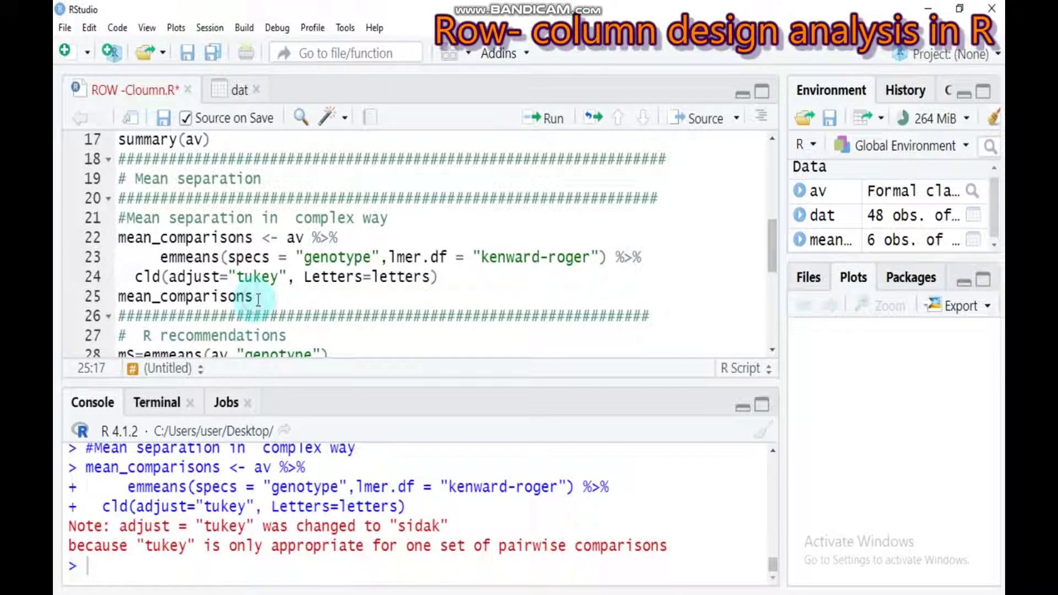
left_click(553, 119)
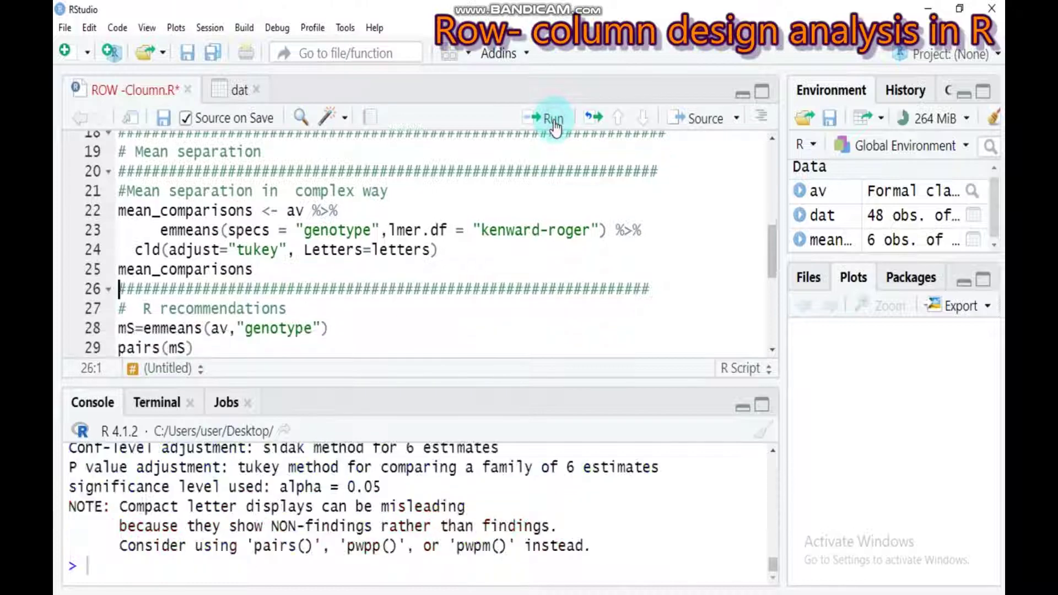
left_click(761, 405)
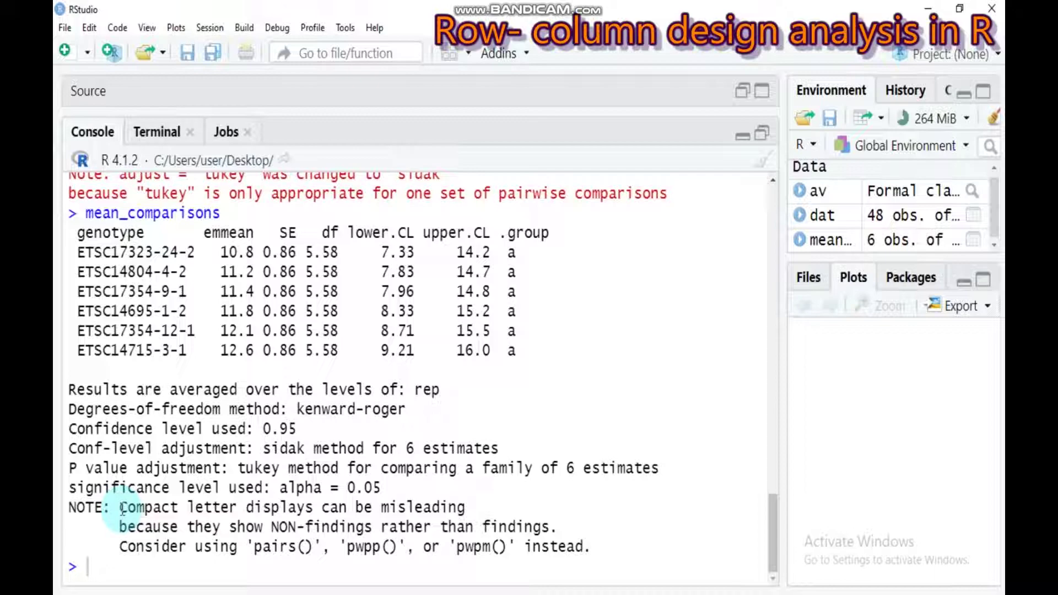
left_click_drag(121, 507, 452, 510)
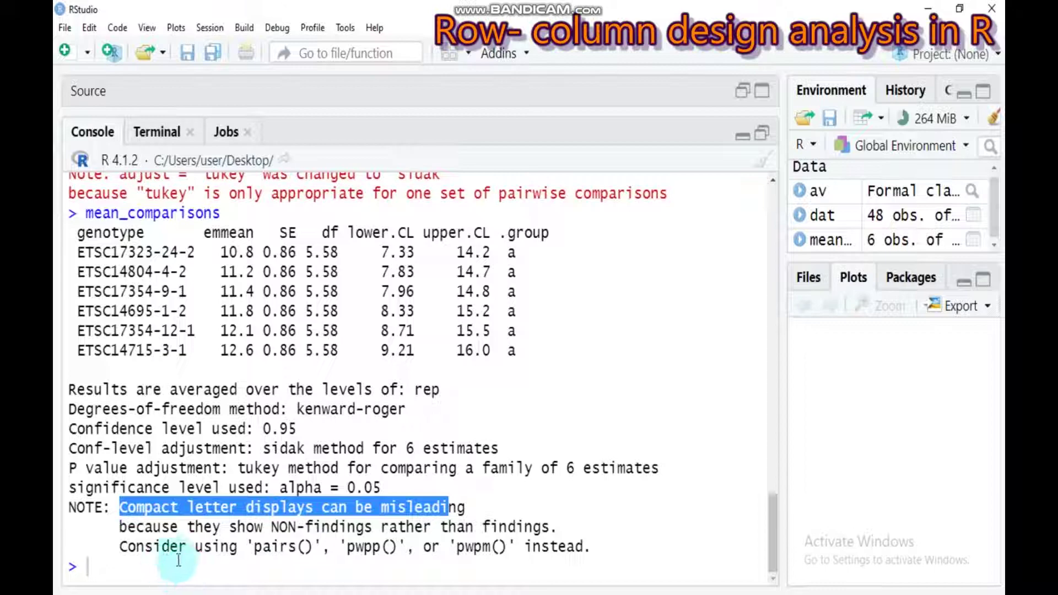
left_click_drag(255, 548, 515, 554)
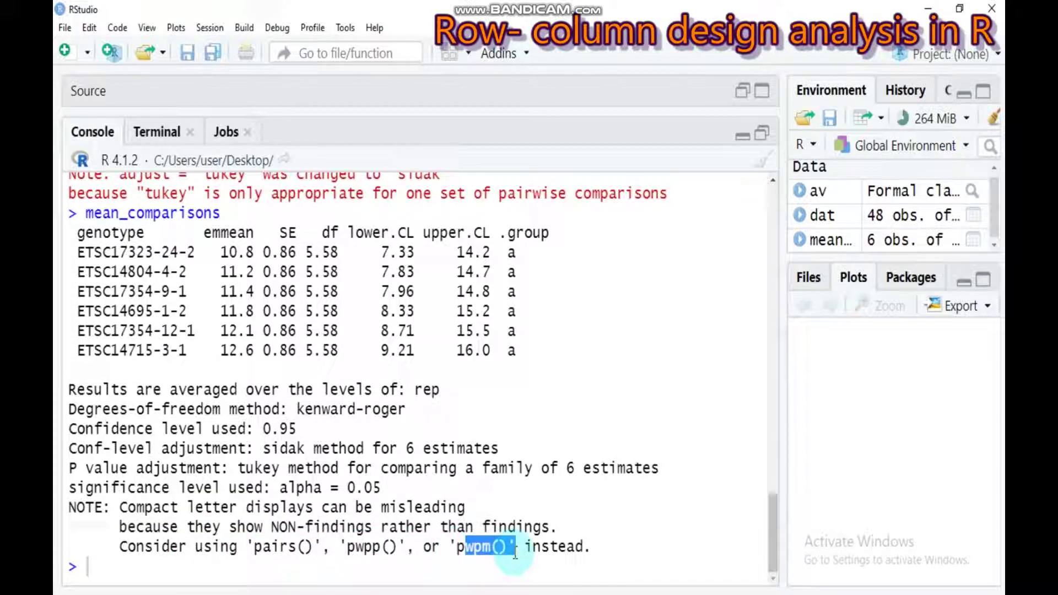
left_click(763, 135)
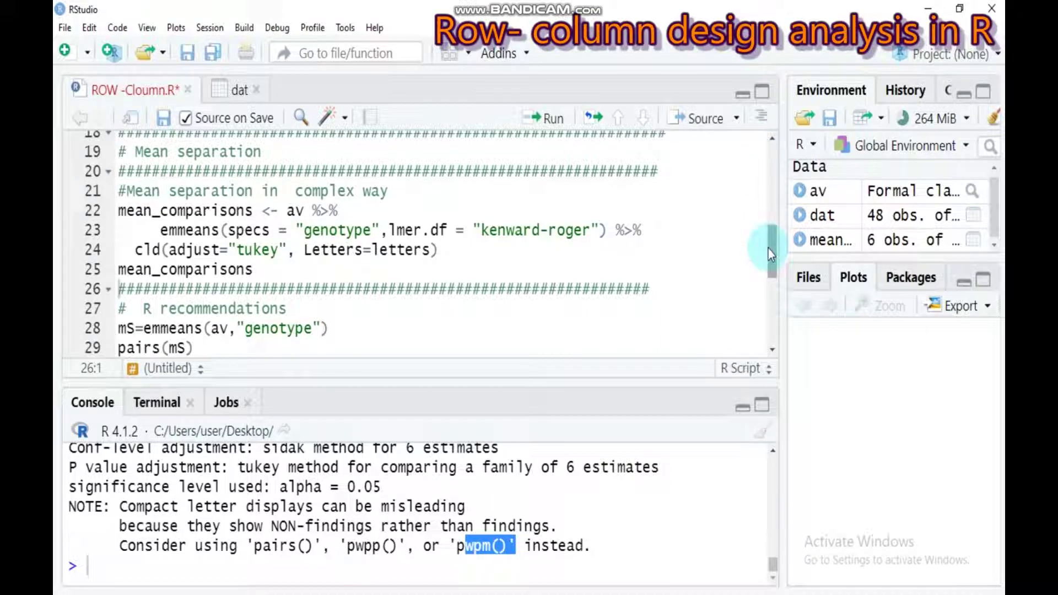
Run the R recommendations line mS=emmeans(av,"genotype") to store the genotype estimated marginal means.
scroll(775, 352, "down", 1)
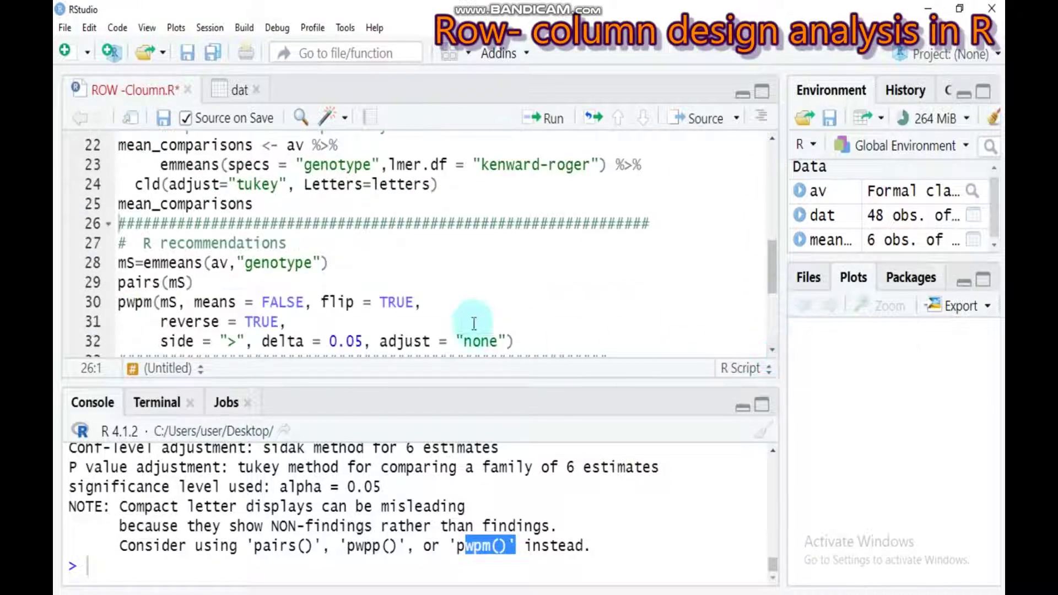
left_click(332, 268)
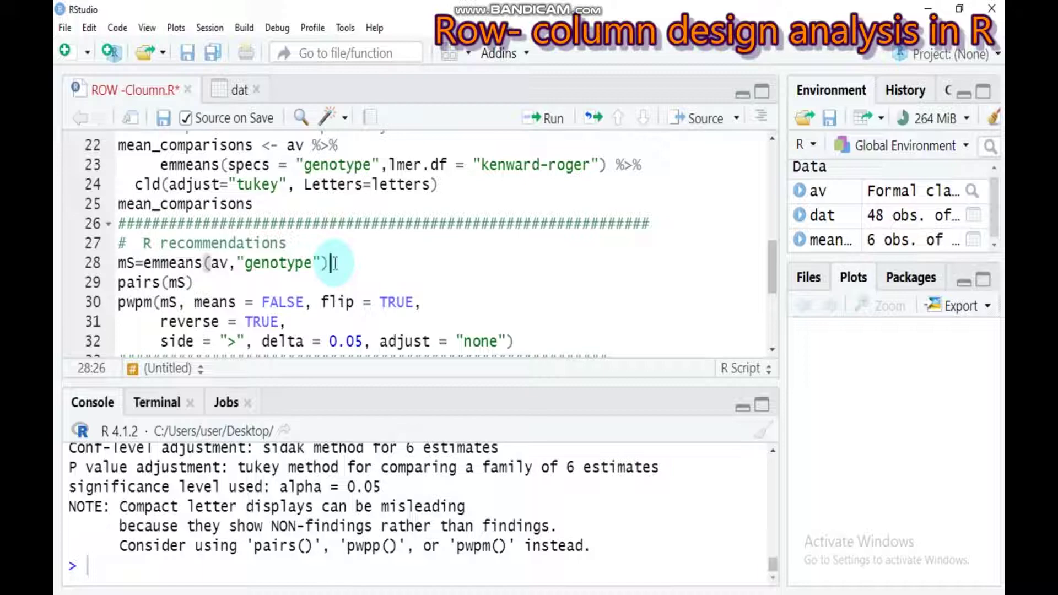
left_click(541, 120)
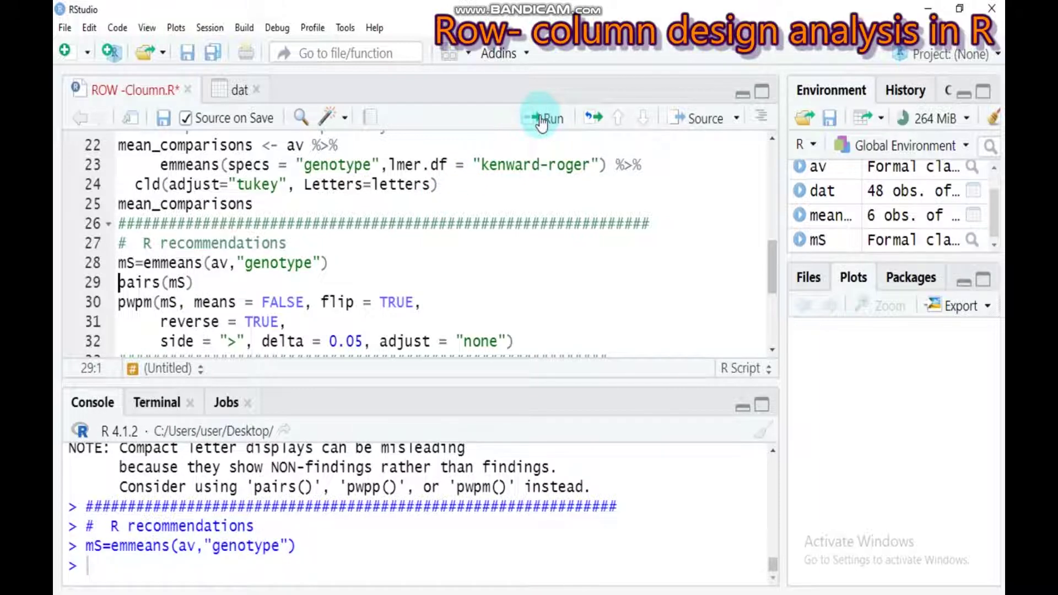
Run pairs(mS) and review the pairwise genotype contrasts and their p-values in the enlarged console.
left_click(541, 121)
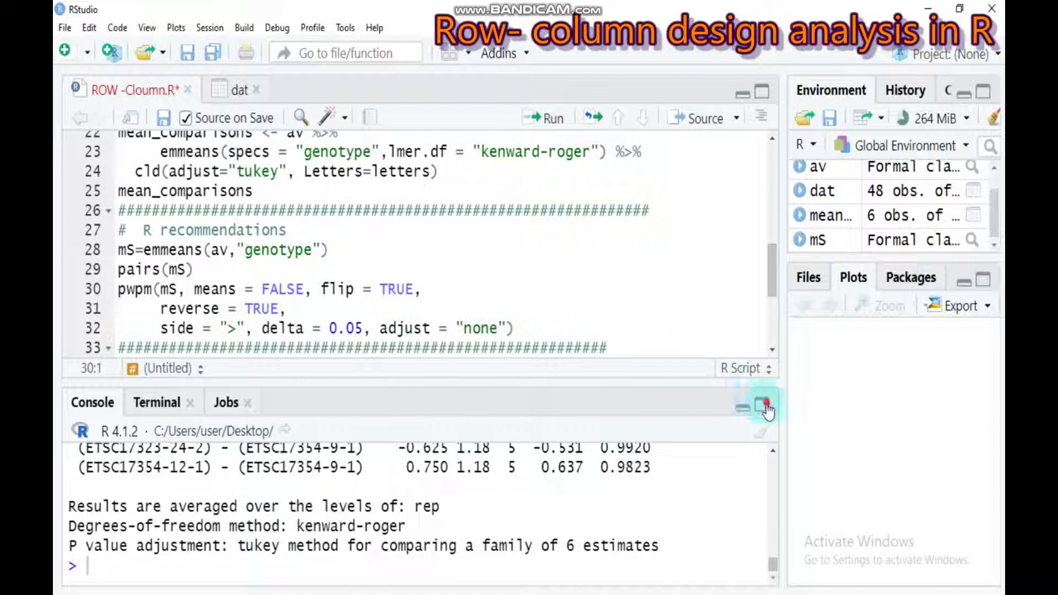
left_click(763, 406)
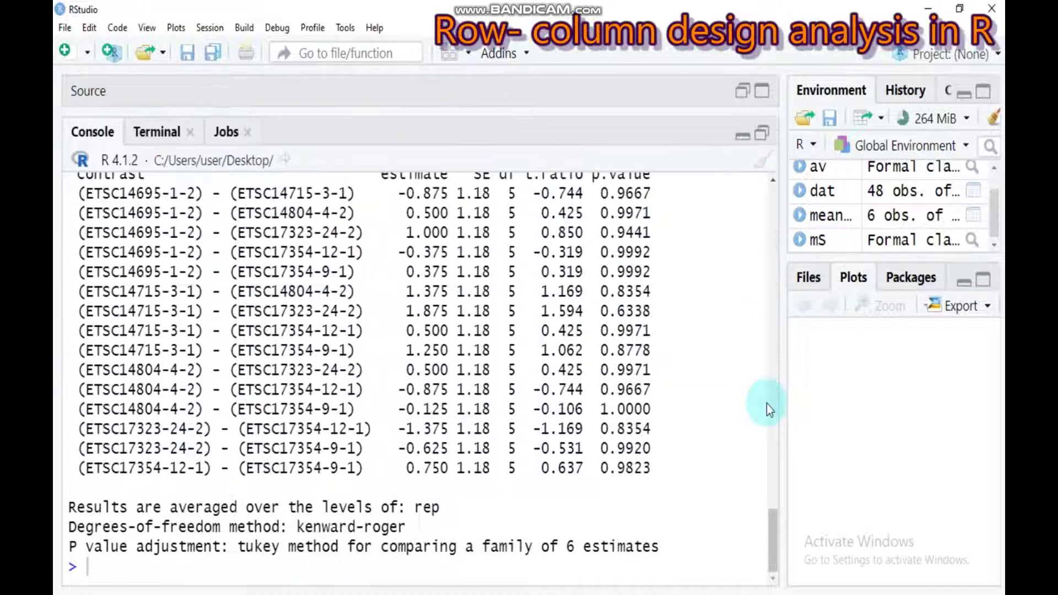
left_click(771, 184)
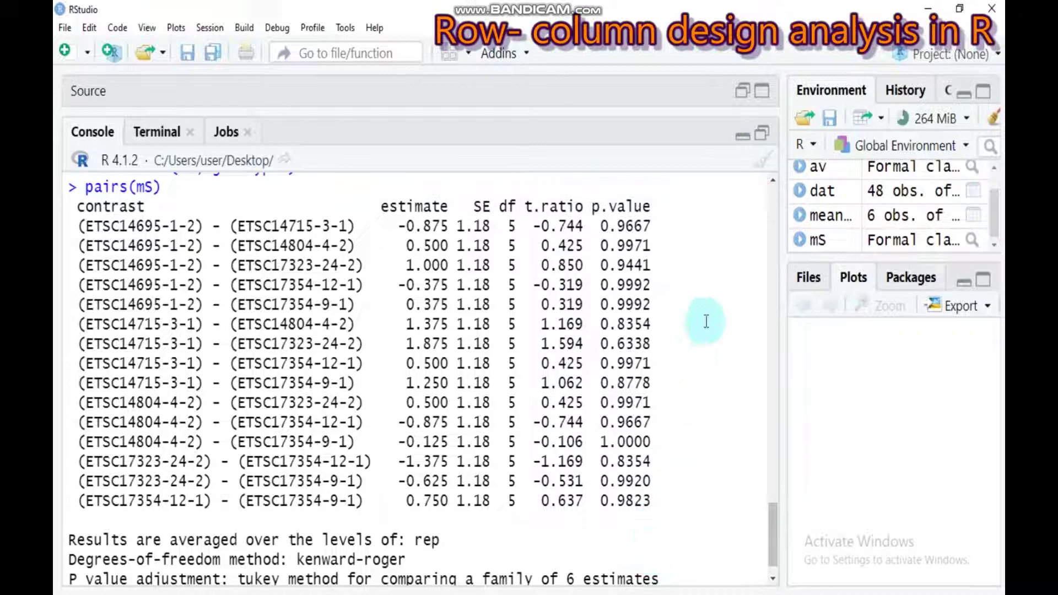
left_click_drag(602, 228, 659, 499)
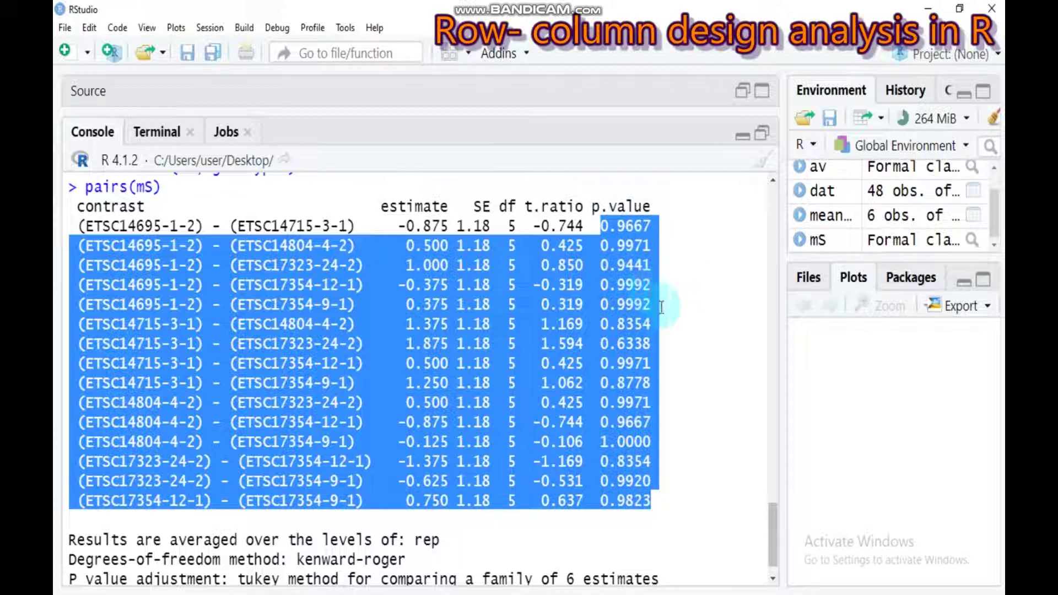
left_click(656, 273)
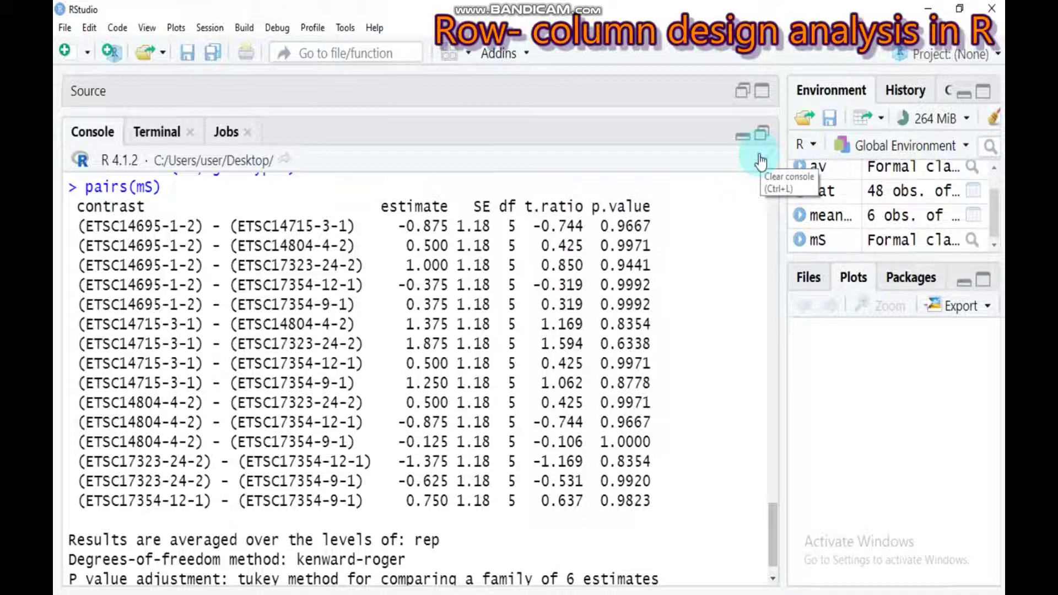
left_click(762, 138)
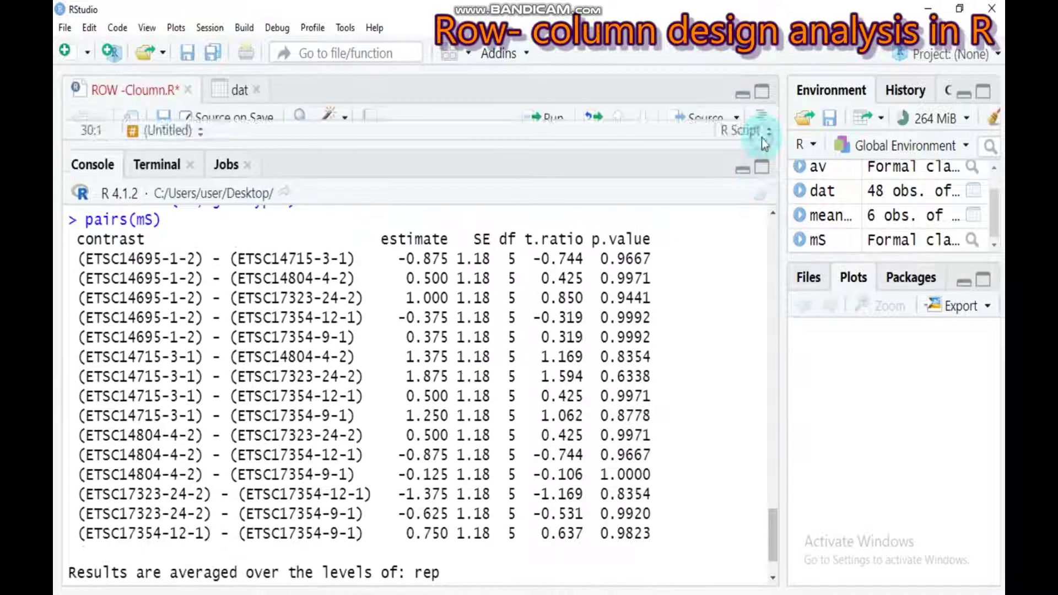
Run the pwpm call on mS with means FALSE, flip and reverse TRUE, side ">", delta 0.05, adjust "none", and review its matrix in the enlarged console.
left_click(525, 328)
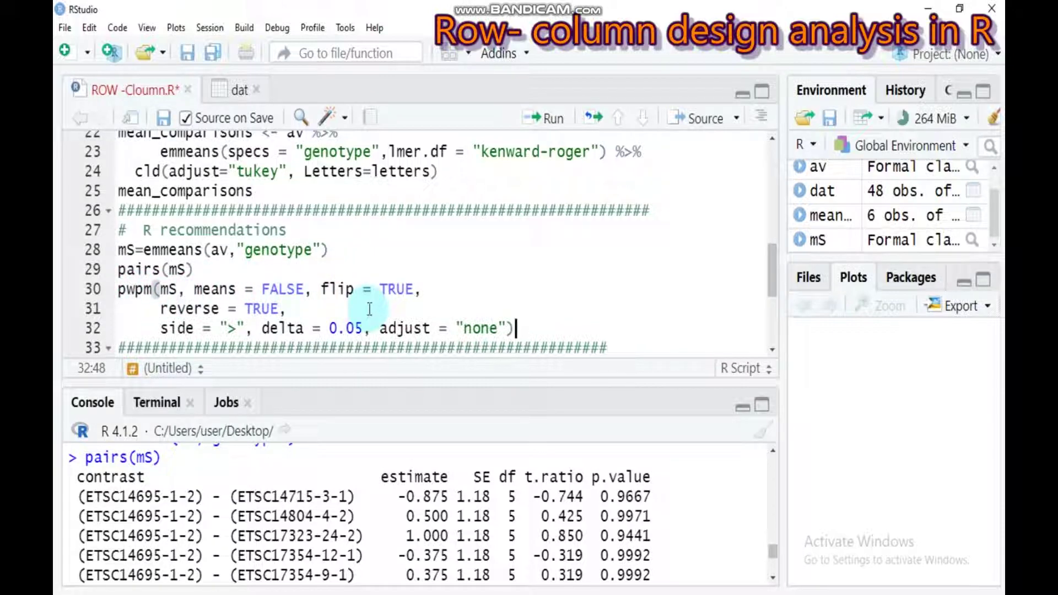
left_click(554, 119)
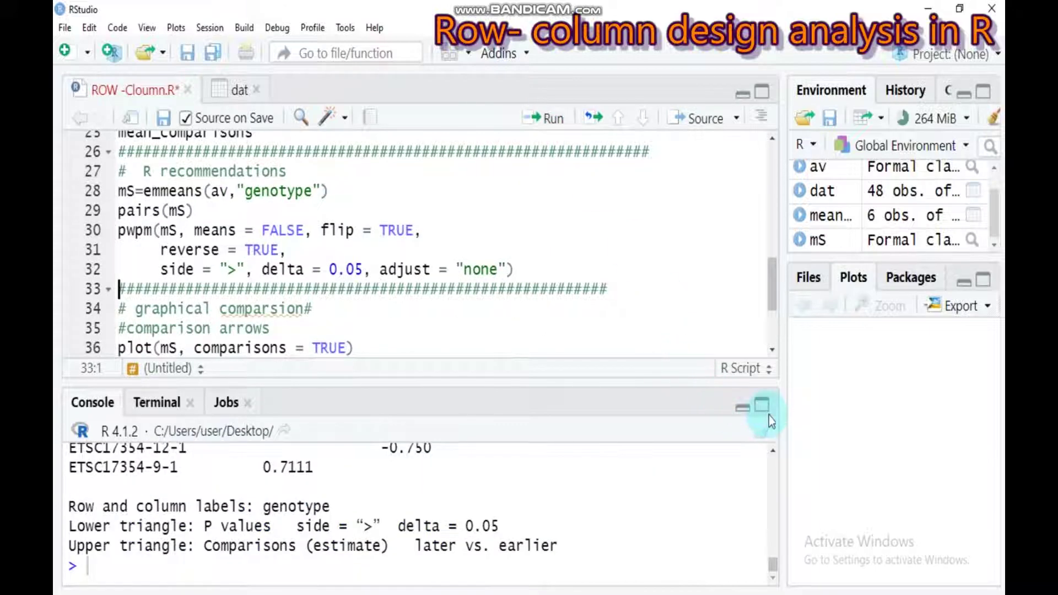
left_click(760, 396)
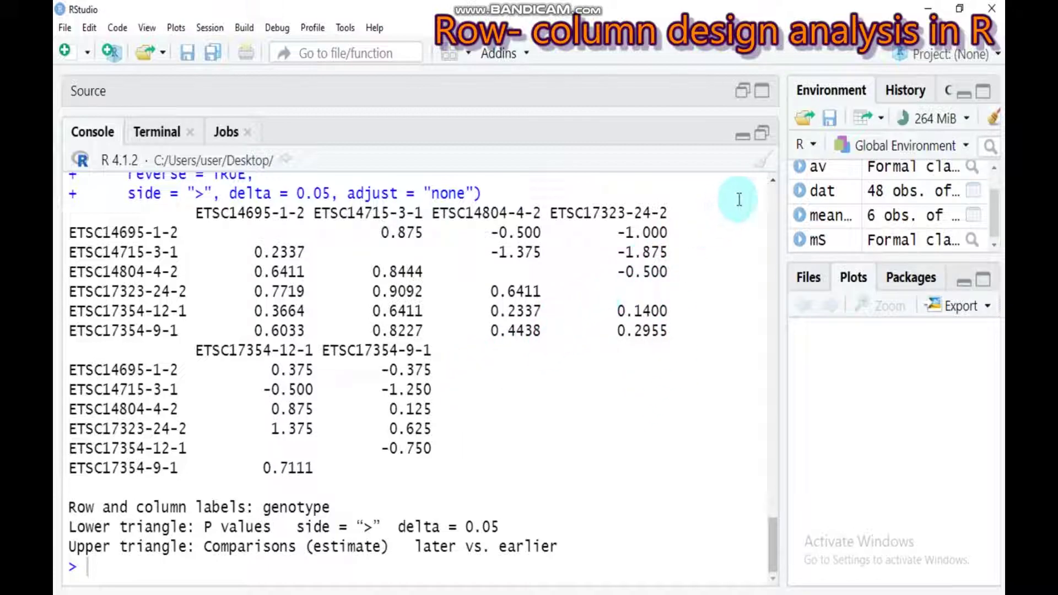
left_click(763, 135)
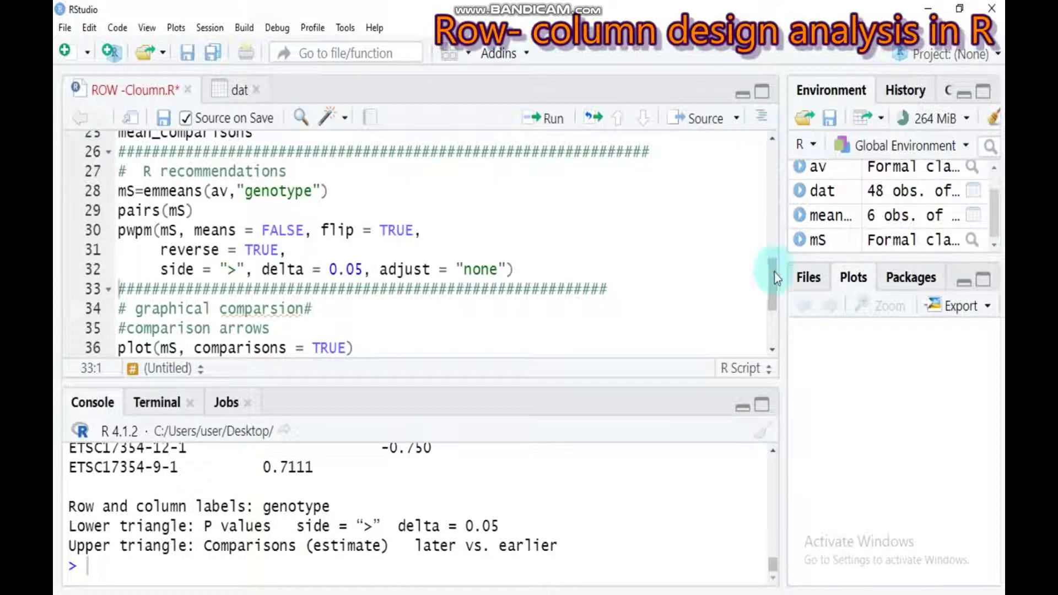
Run plot(mS, comparisons = TRUE) to draw the comparison arrows and view the plot in a maximized zoom window.
left_click(775, 356)
left_click(774, 356)
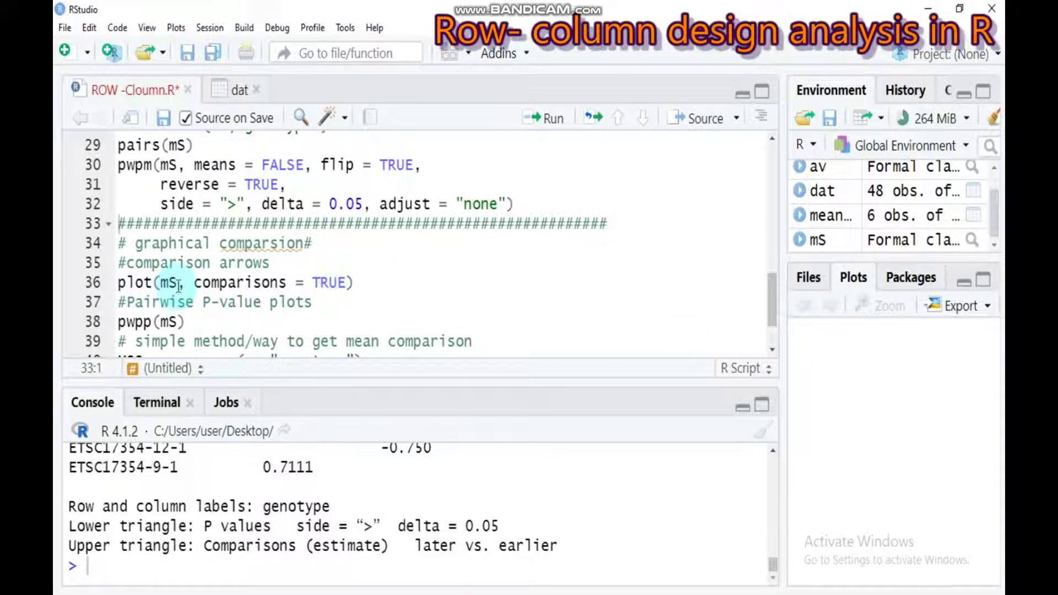
left_click_drag(776, 302, 774, 283)
left_click_drag(142, 182, 118, 181)
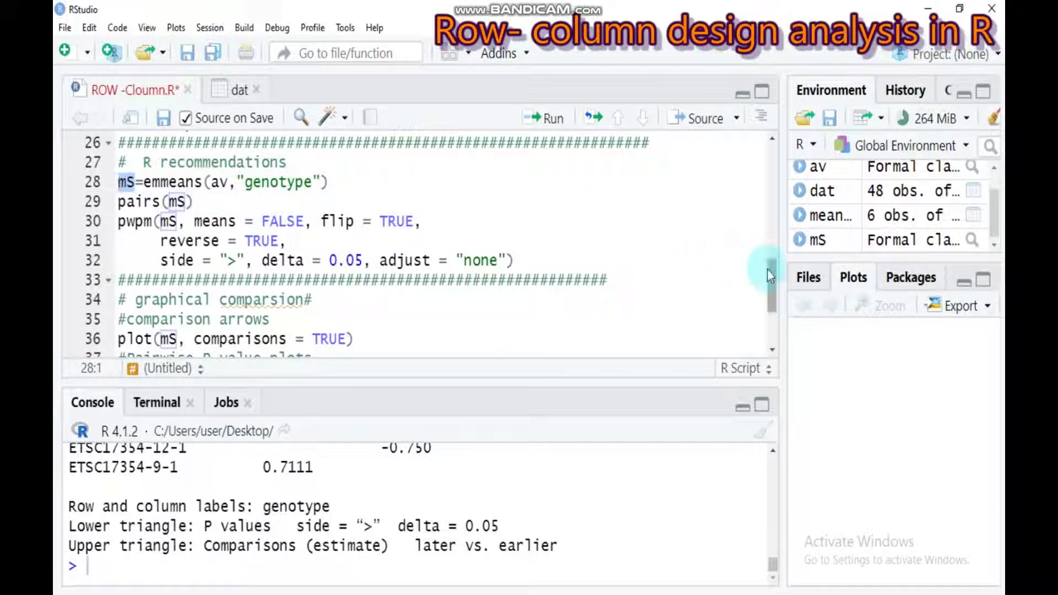
scroll(769, 275, "down", 1)
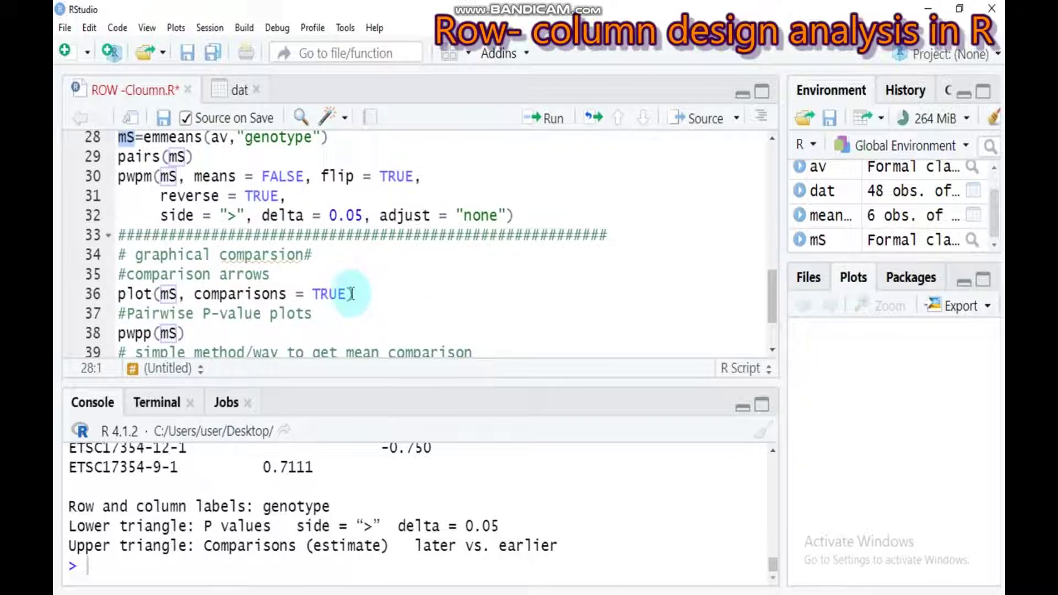
left_click(355, 293)
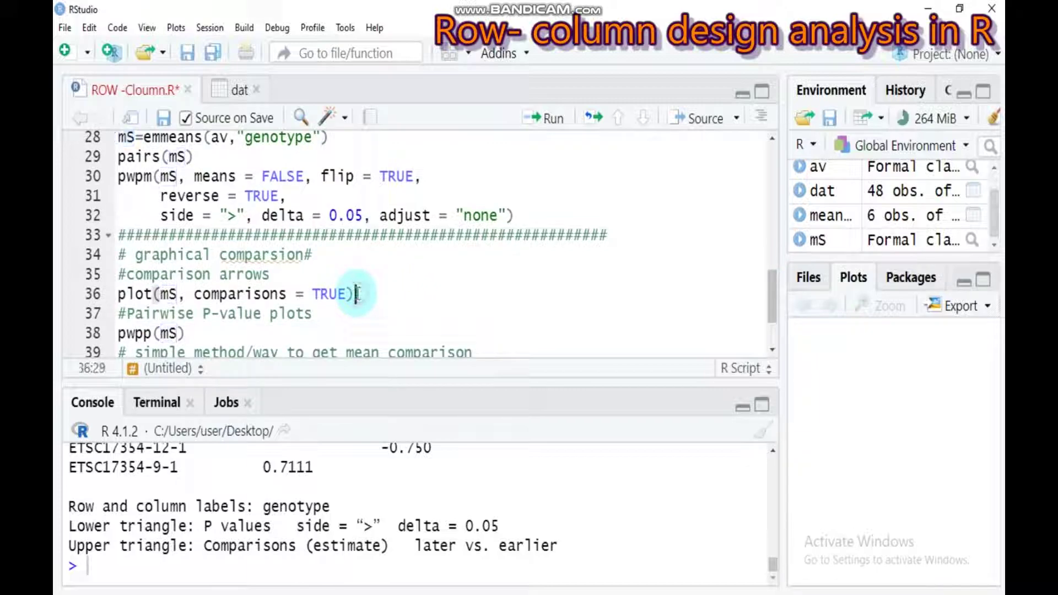
left_click(554, 119)
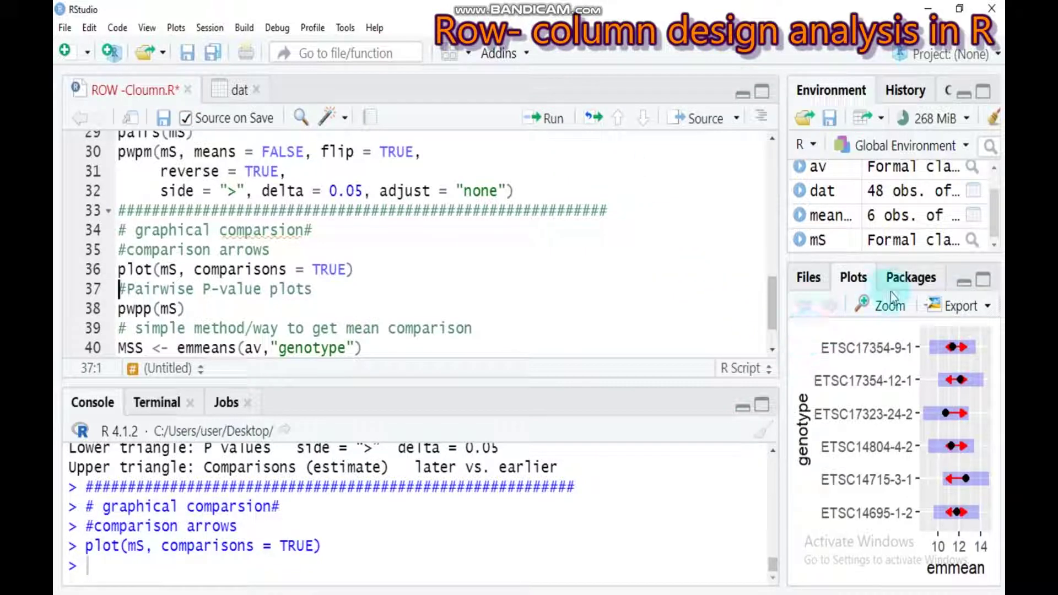
left_click(866, 310)
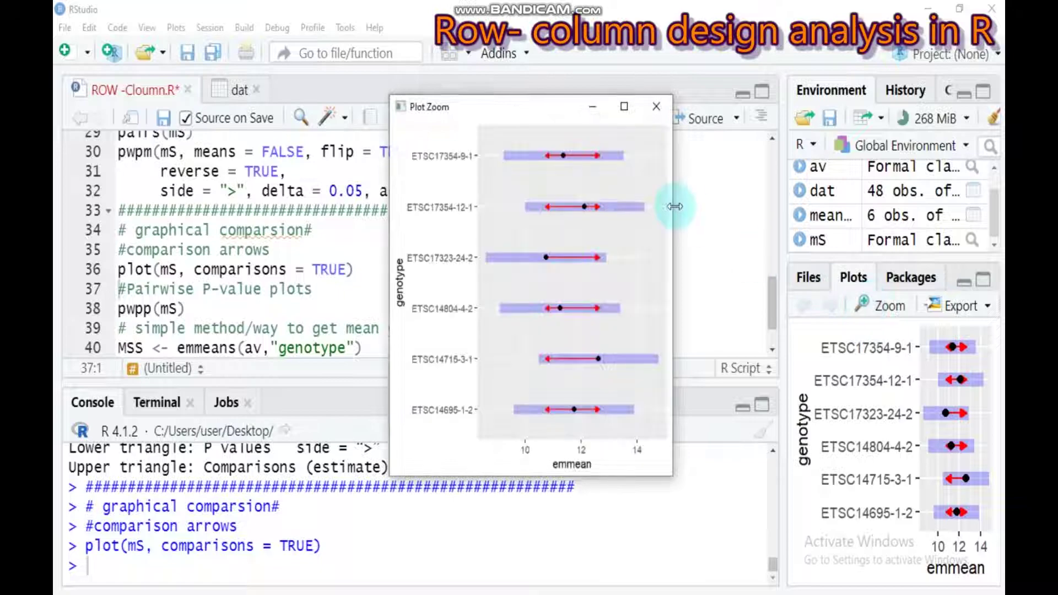
left_click(624, 107)
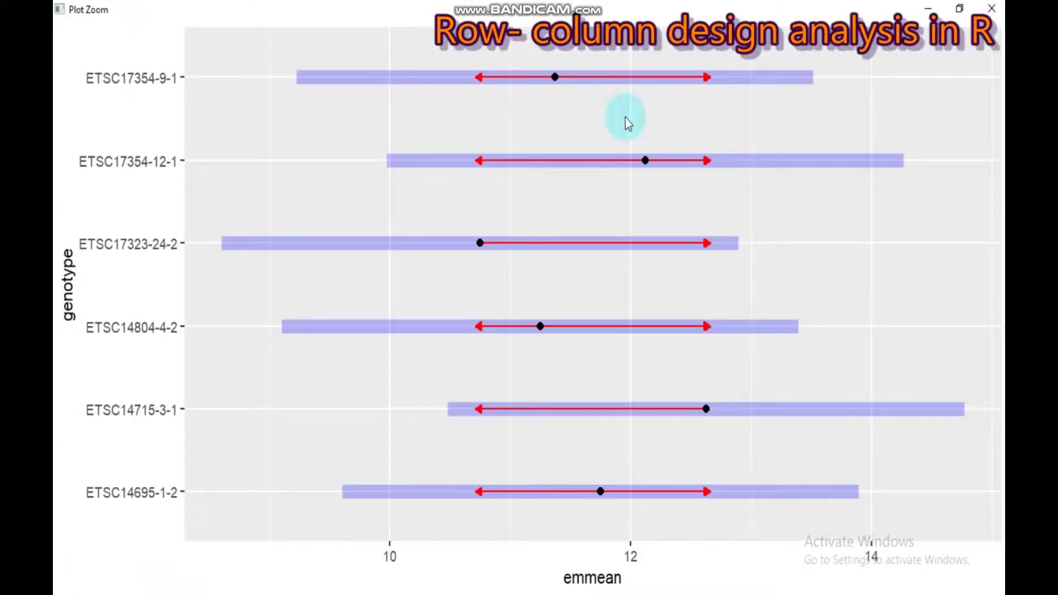